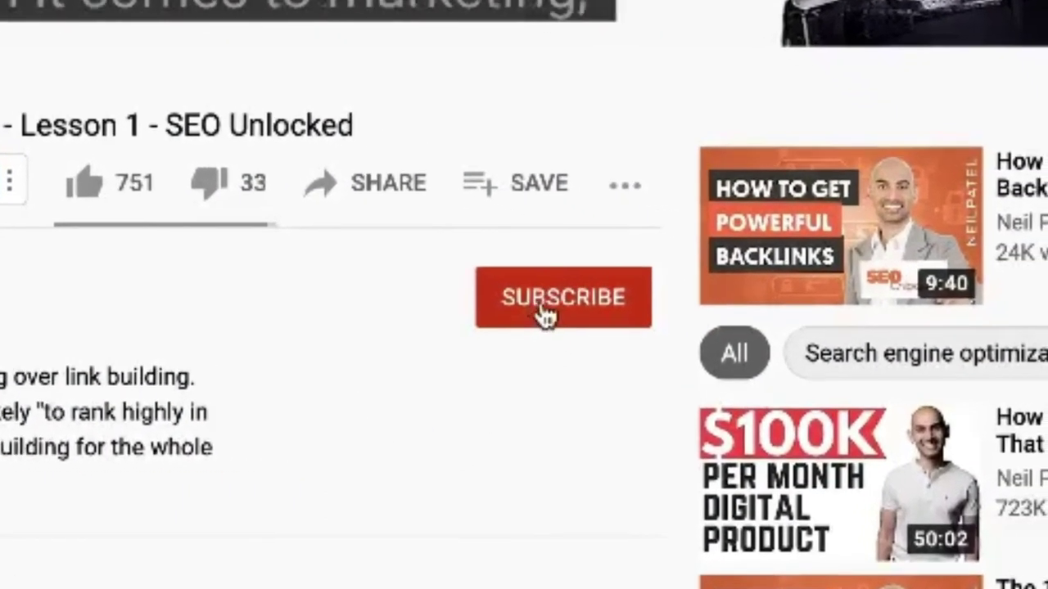
# Subscribe to the YouTube channel behind the SEO Unlocked link-building video
pyautogui.click(544, 315)
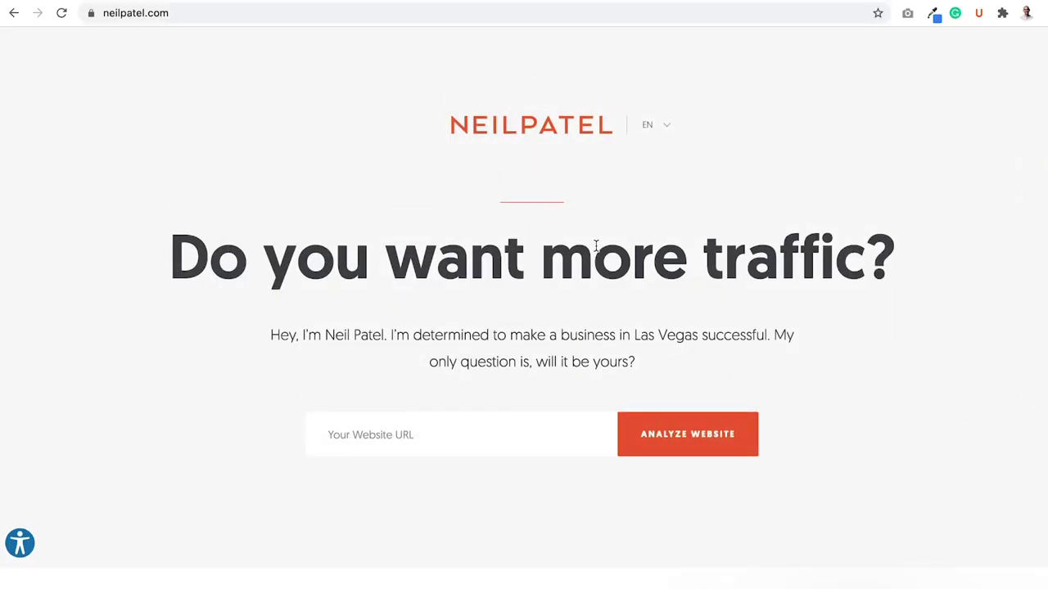
# Use the footer's Tools > Backlinks Checker to check the domain neilpatel.com
pyautogui.scroll(-20, 596, 245)
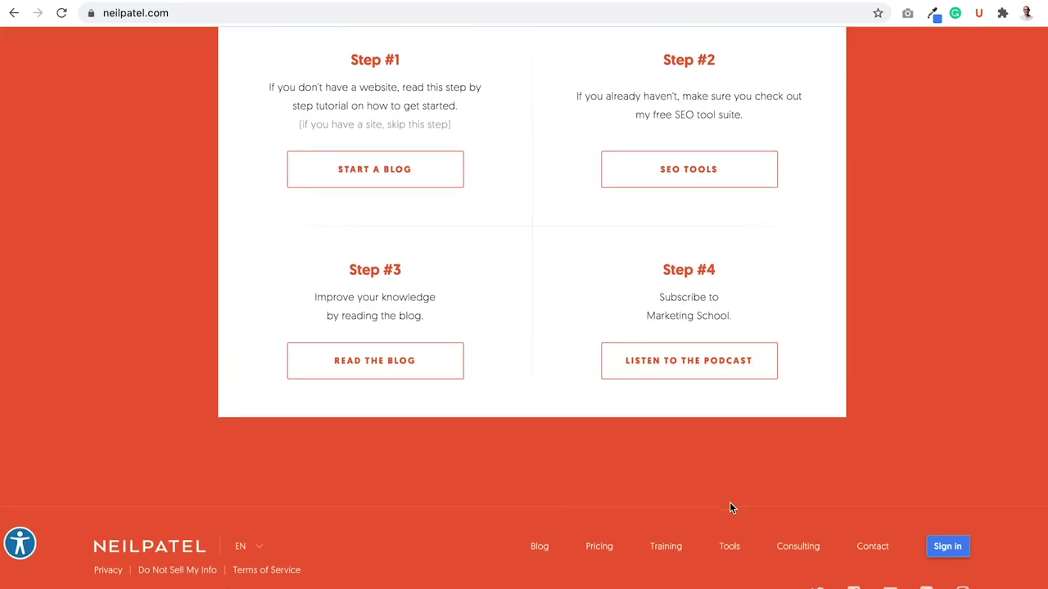
pyautogui.moveTo(731, 546)
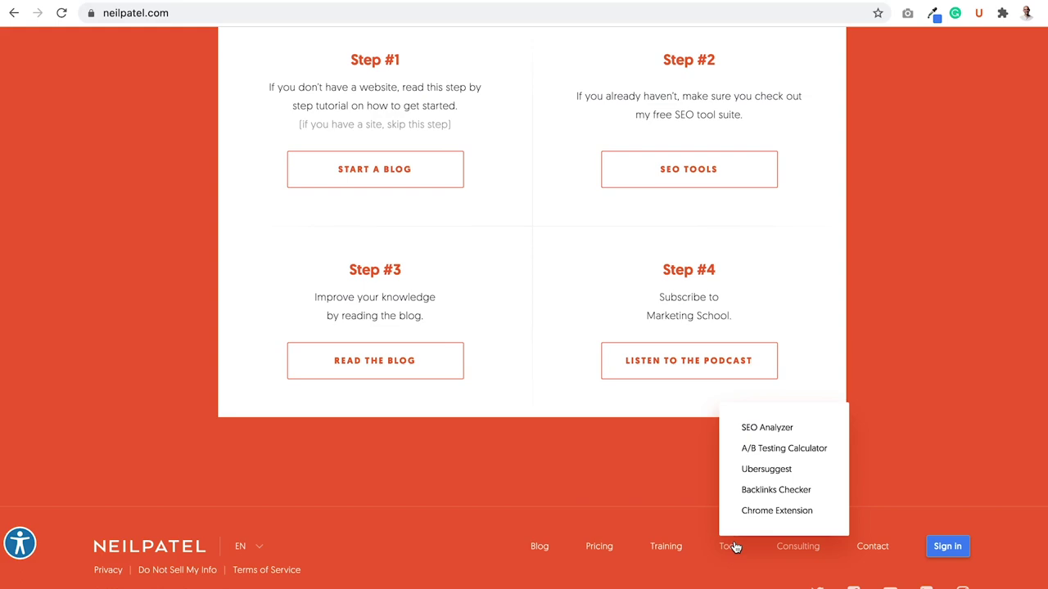
pyautogui.click(768, 490)
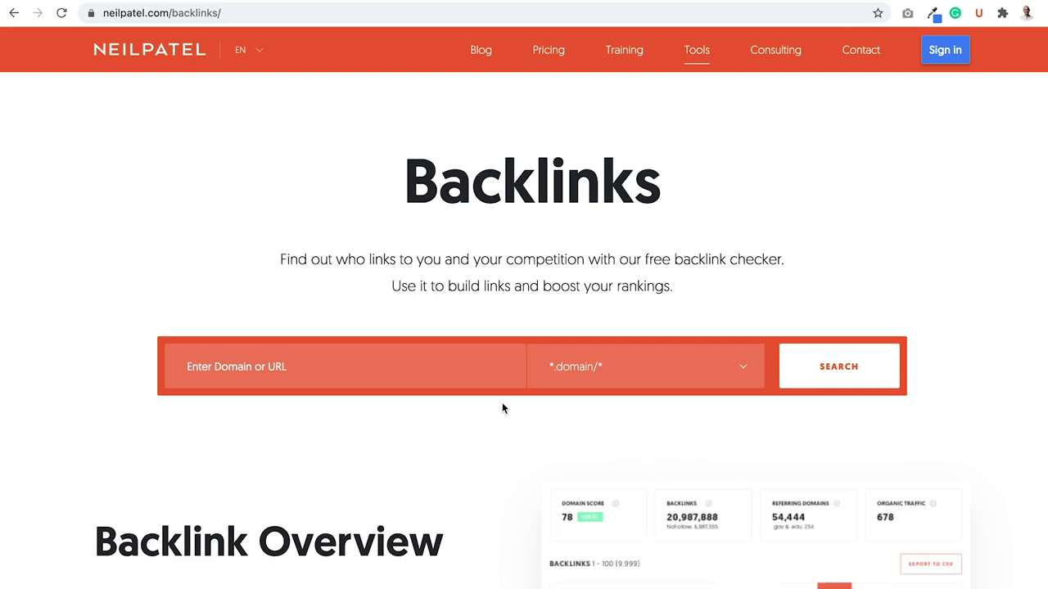
pyautogui.click(472, 355)
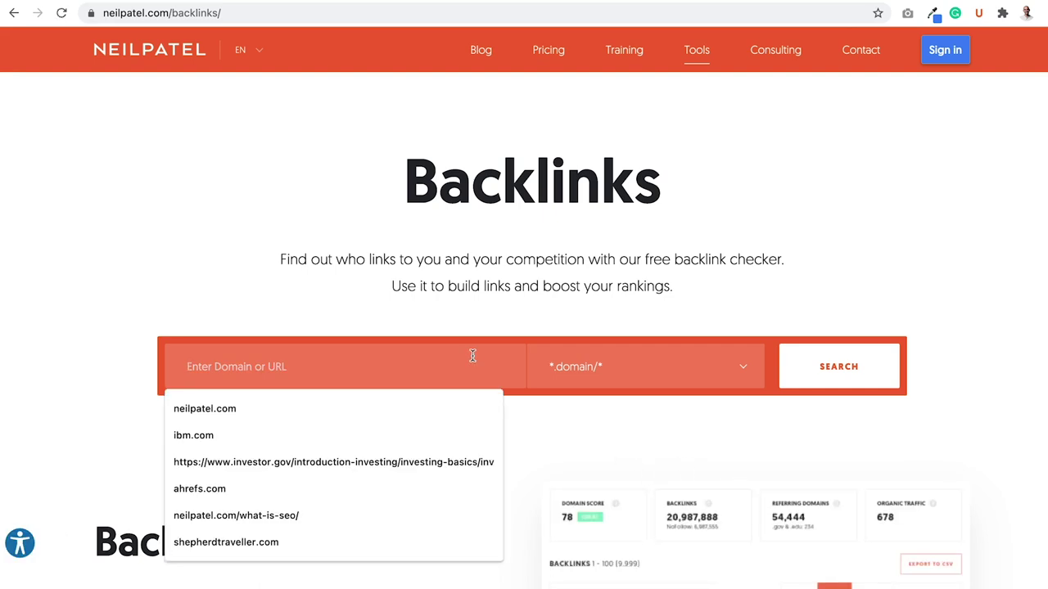
pyautogui.click(451, 401)
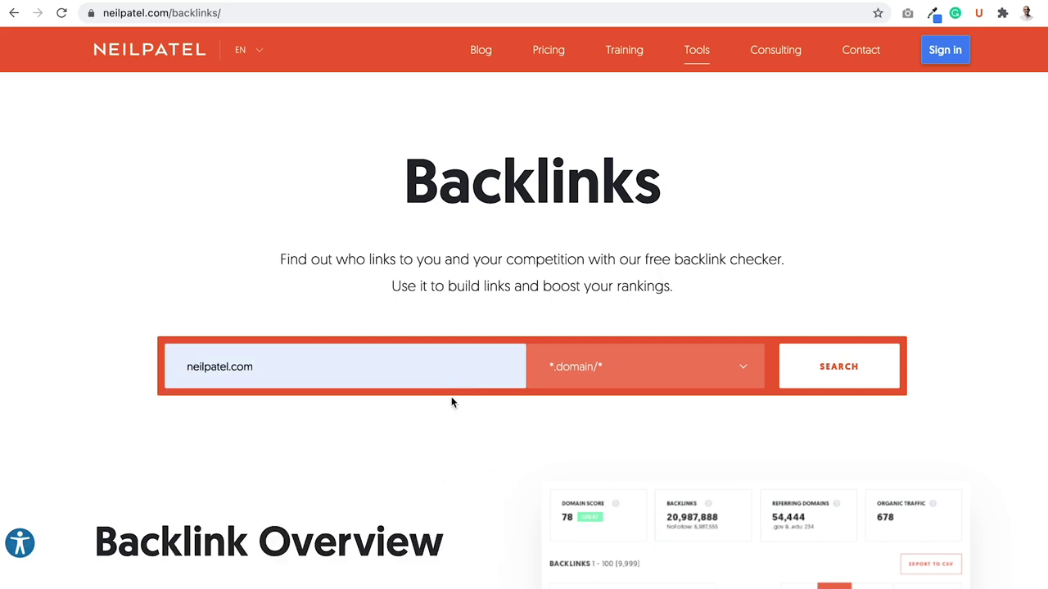
pyautogui.click(829, 366)
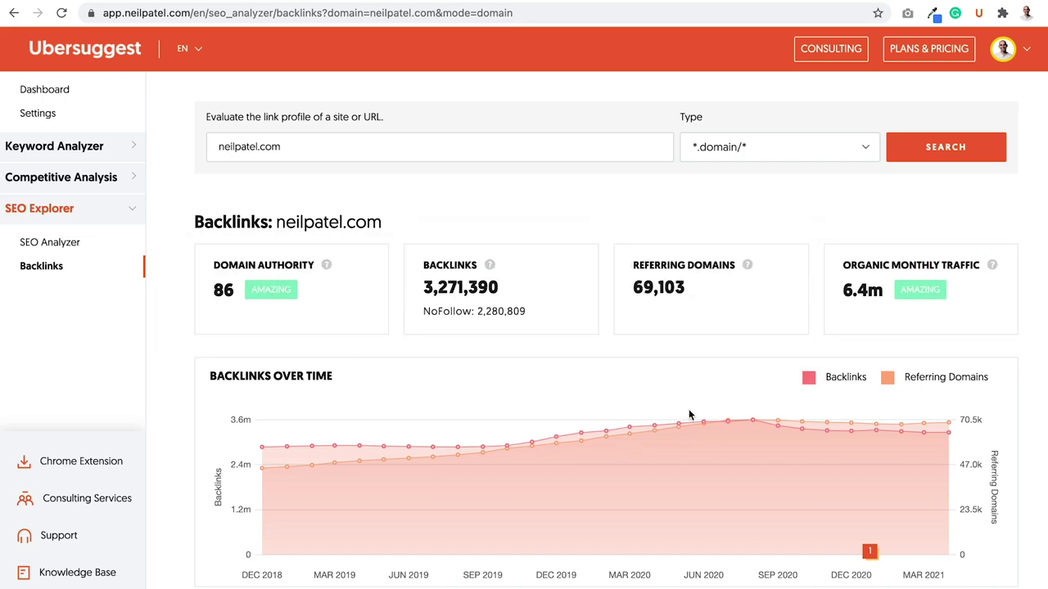
# Scroll through neilpatel.com's backlink charts, anchor text table and list of 3.3m backlinks
pyautogui.scroll(-9, 894, 424)
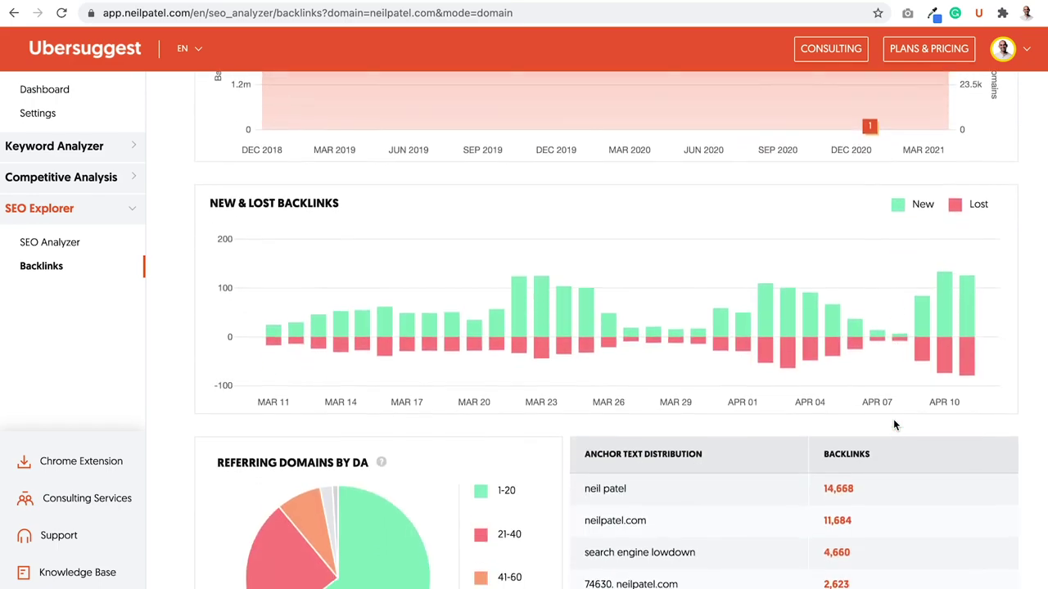
pyautogui.scroll(-3, 894, 424)
pyautogui.scroll(3, 893, 419)
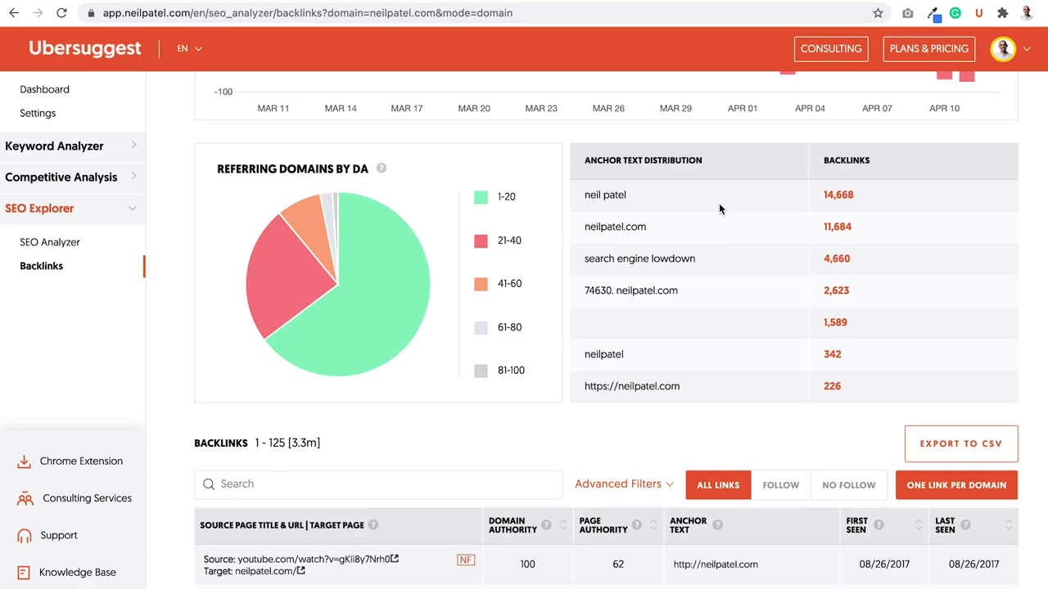
pyautogui.moveTo(293, 255)
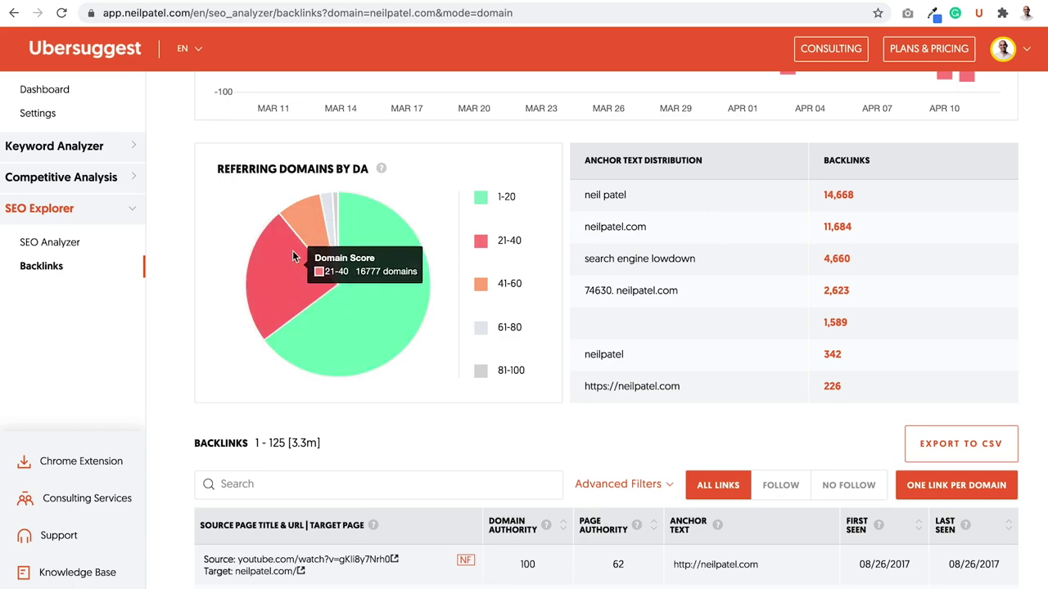
pyautogui.moveTo(362, 211)
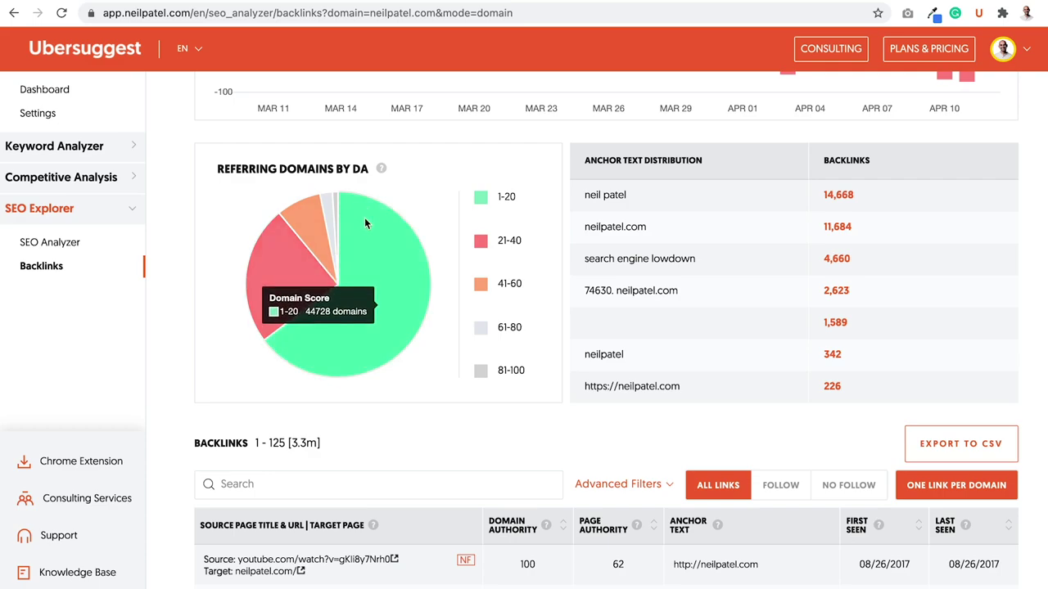
pyautogui.scroll(-3, 449, 373)
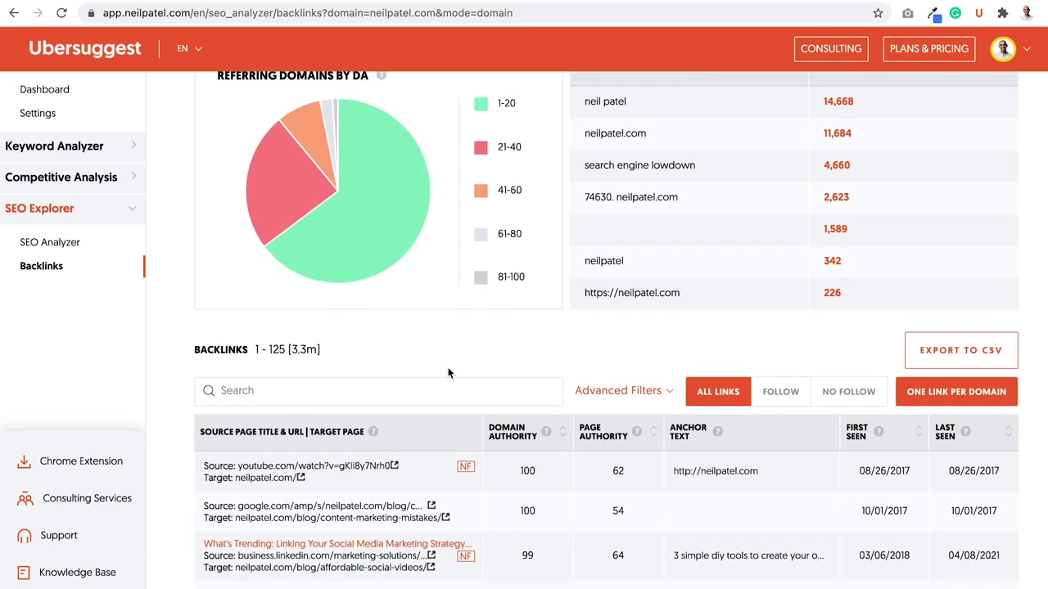
pyautogui.scroll(-15, 449, 373)
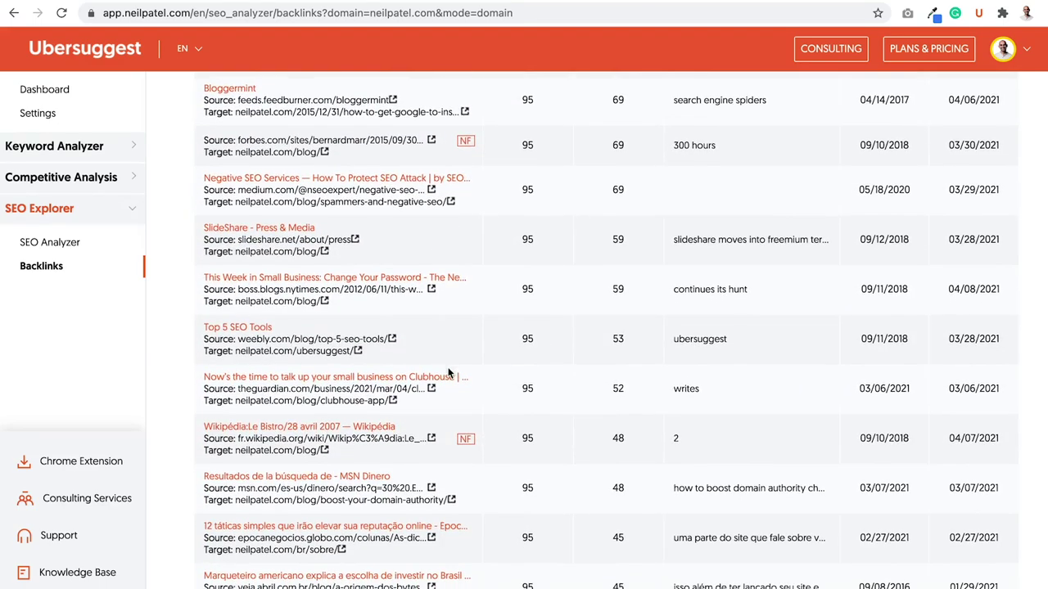
pyautogui.scroll(-15, 448, 373)
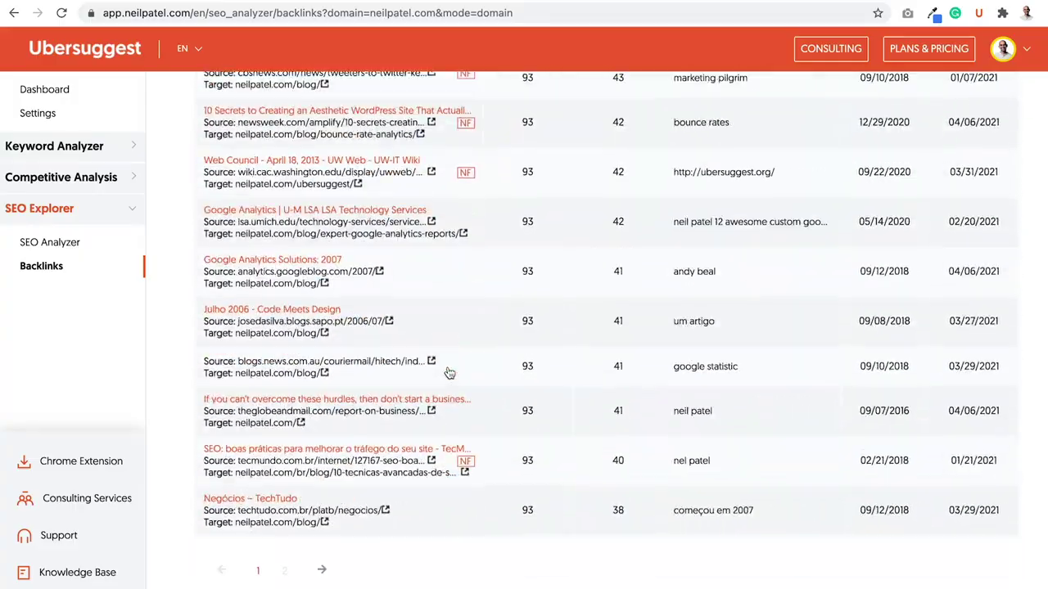
pyautogui.scroll(15, 449, 373)
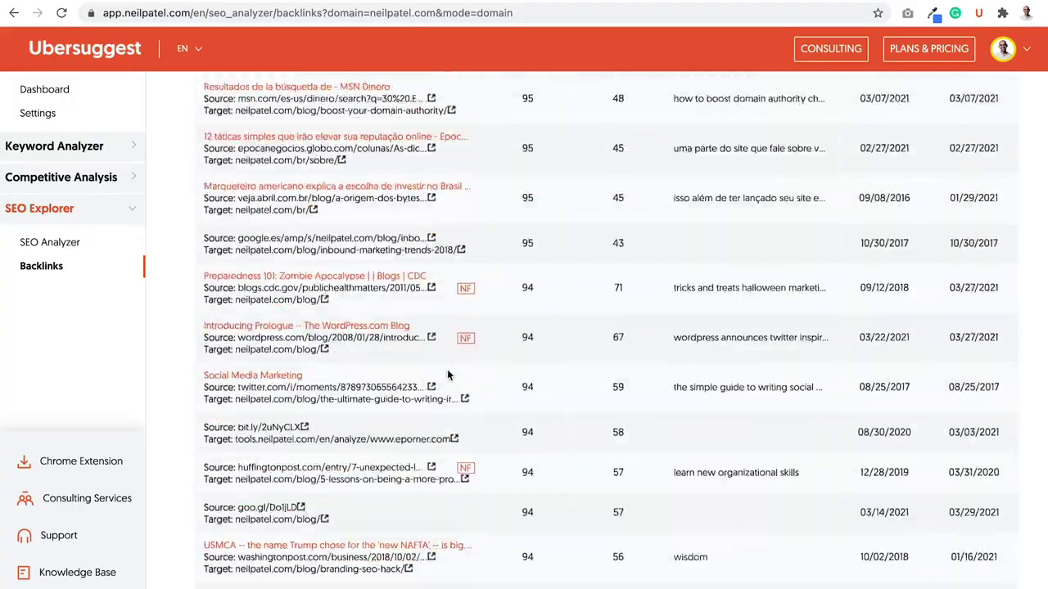
pyautogui.scroll(15, 448, 375)
pyautogui.scroll(-3, 449, 375)
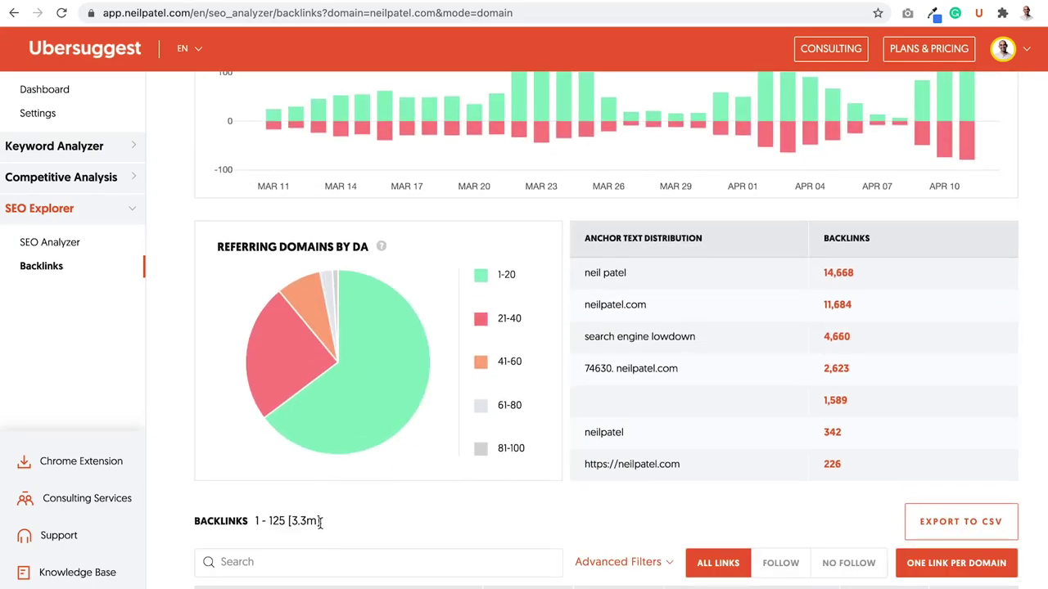
pyautogui.scroll(6, 325, 527)
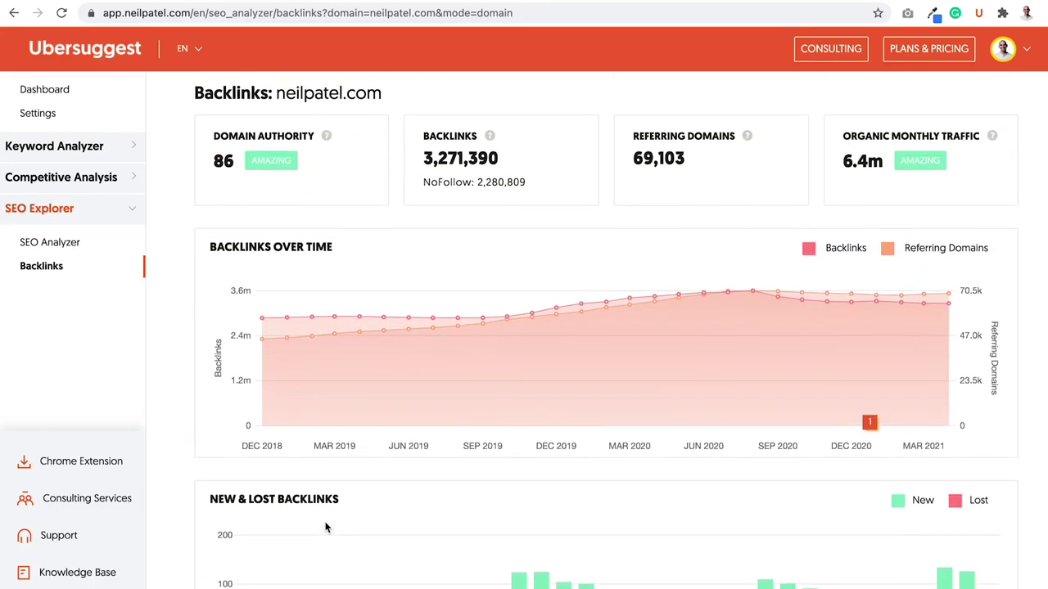
# Open the APR 11 bar of the New & Lost Backlinks chart to see that day's referral domains
pyautogui.scroll(-2, 325, 527)
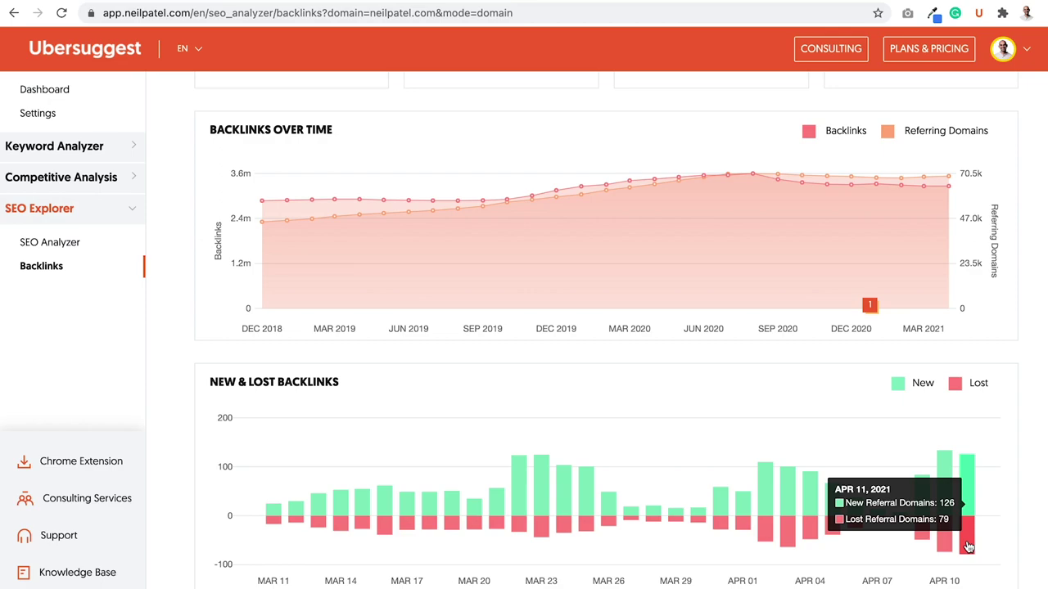
pyautogui.click(967, 547)
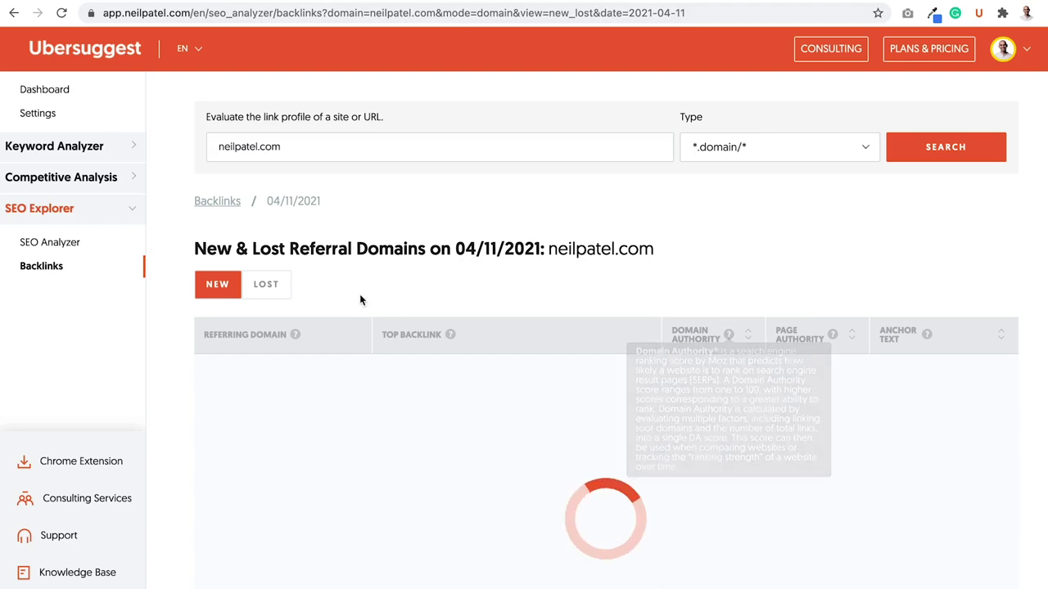
# Show the domains lost on 04/11/2021, led by localist.com (DA 45) and cocolyze.com (DA 34)
pyautogui.click(271, 286)
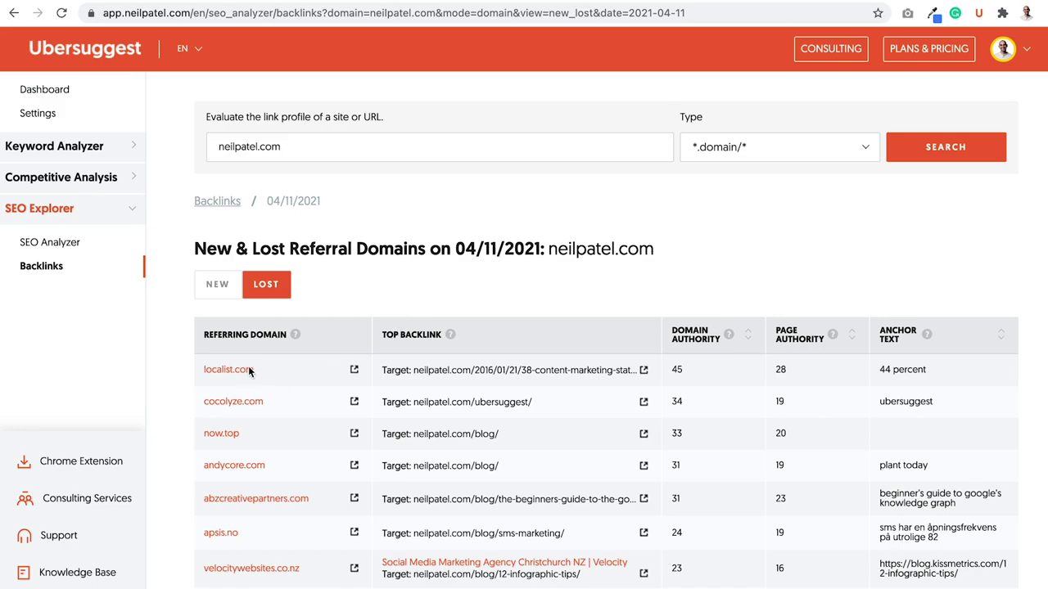
pyautogui.scroll(-1, 283, 381)
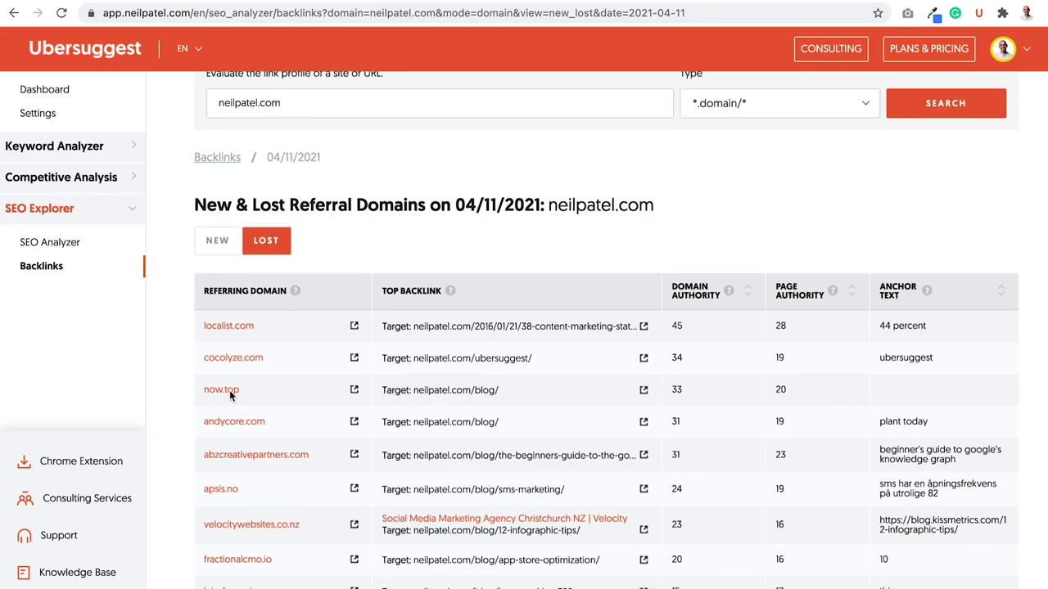
pyautogui.scroll(-1, 244, 389)
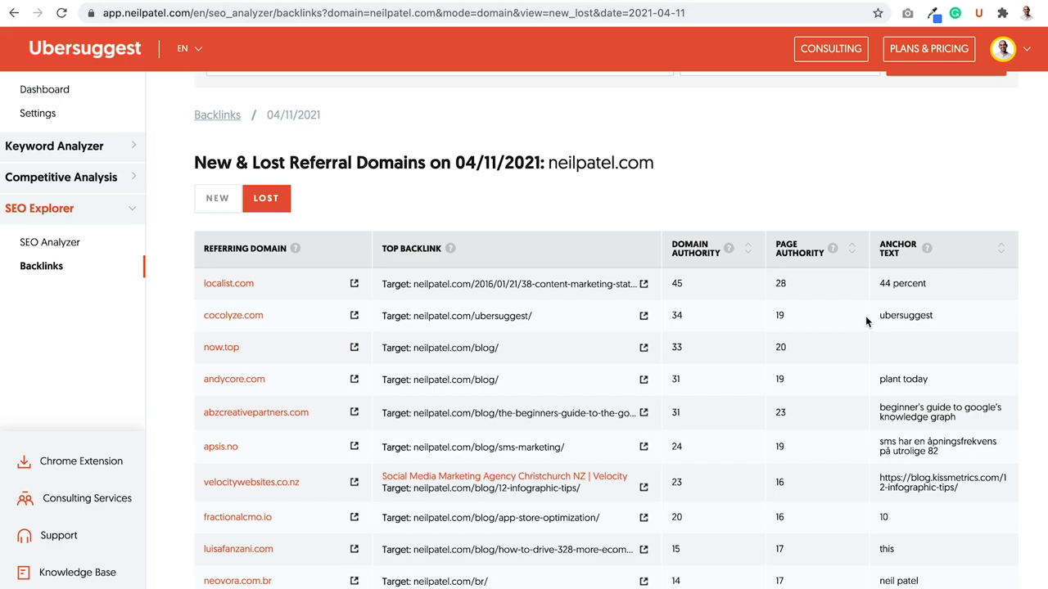
pyautogui.scroll(-1, 866, 321)
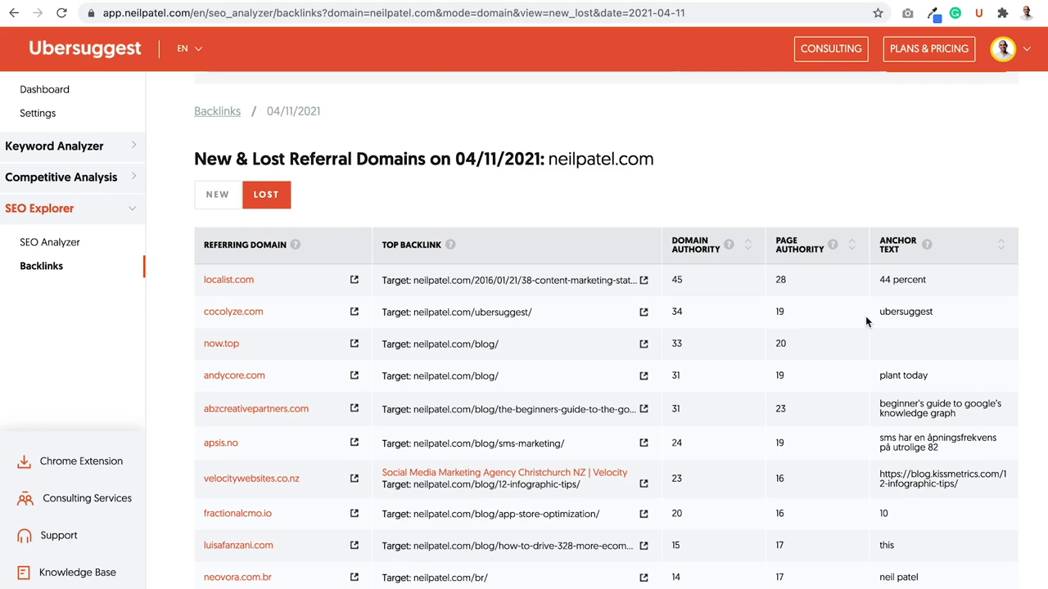
pyautogui.scroll(-3, 866, 321)
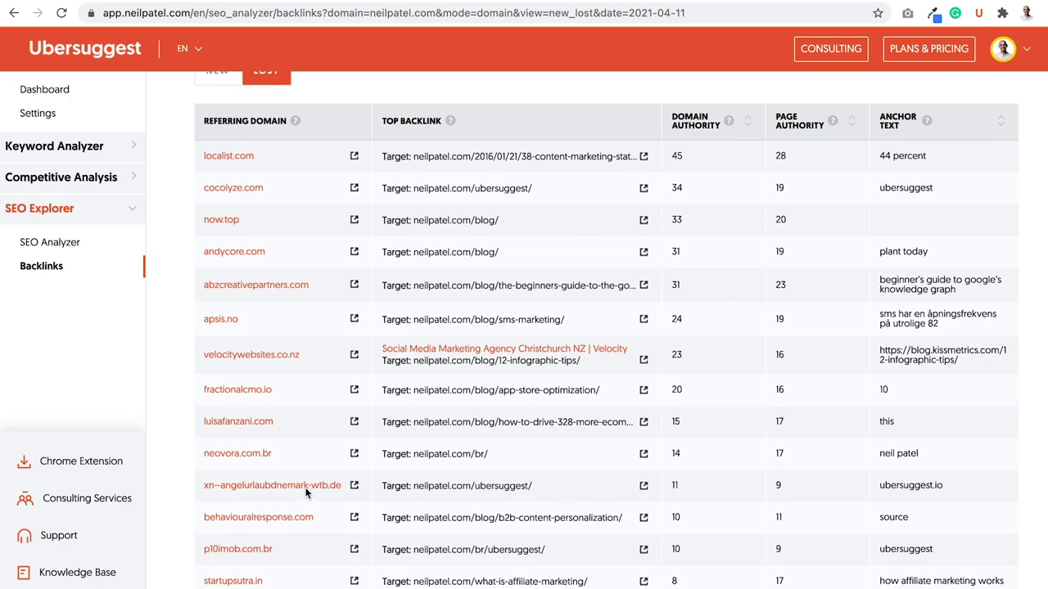
pyautogui.scroll(-2, 307, 492)
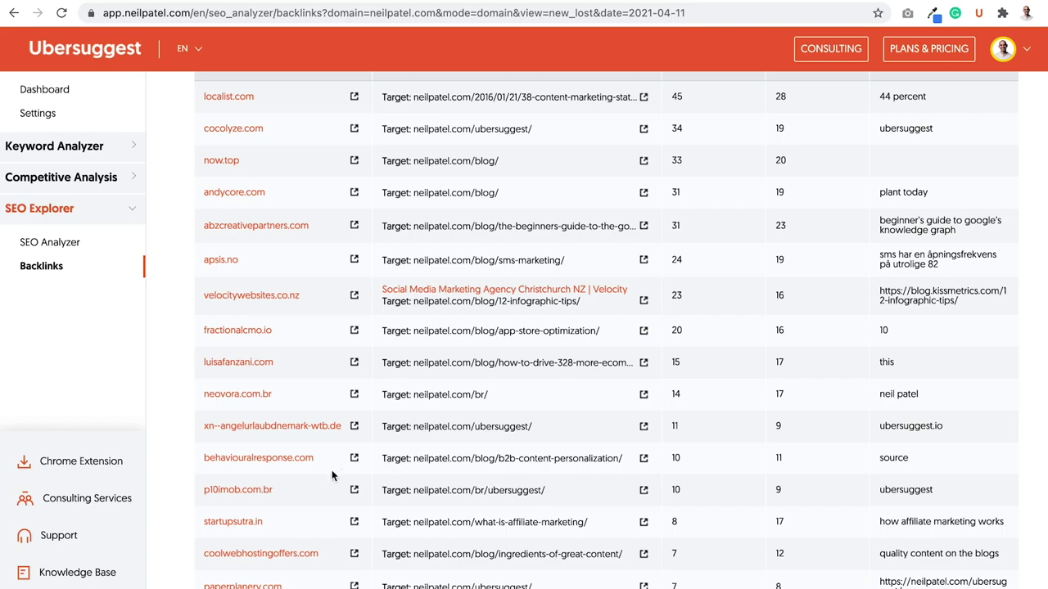
pyautogui.scroll(-1, 332, 470)
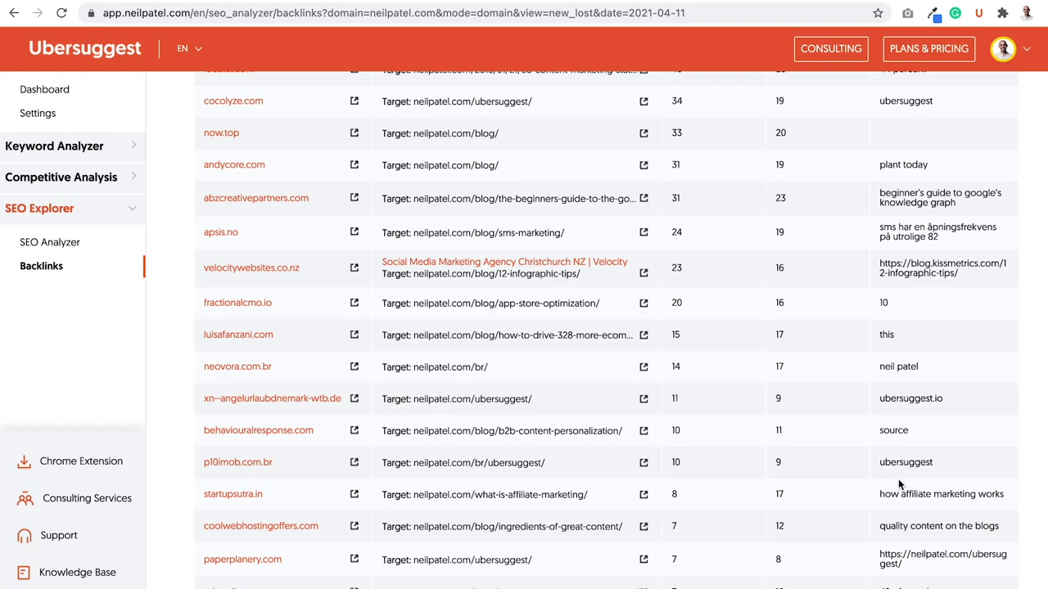
pyautogui.scroll(-2, 897, 479)
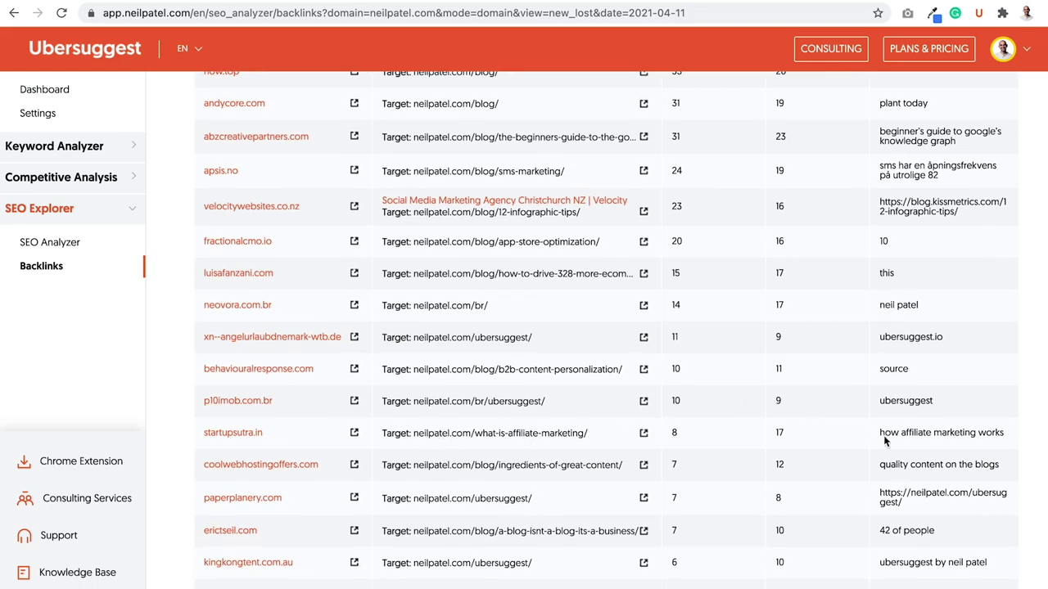
pyautogui.scroll(-2, 599, 436)
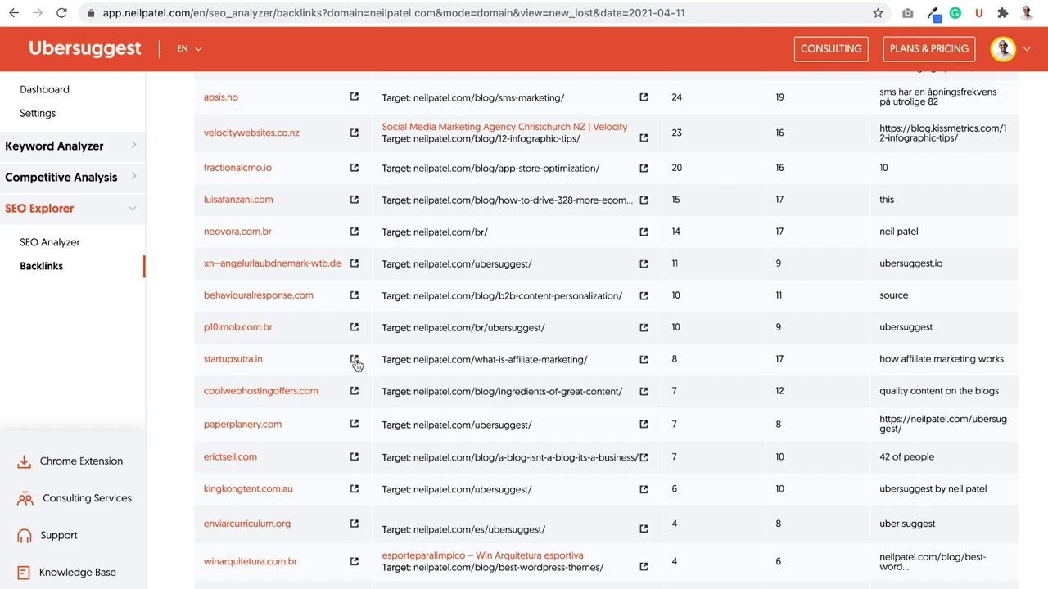
# Open the startupsutra.in linking site, then close it and browse the lost domains table
pyautogui.click(354, 361)
pyautogui.press('super+w')
pyautogui.scroll(5, 335, 348)
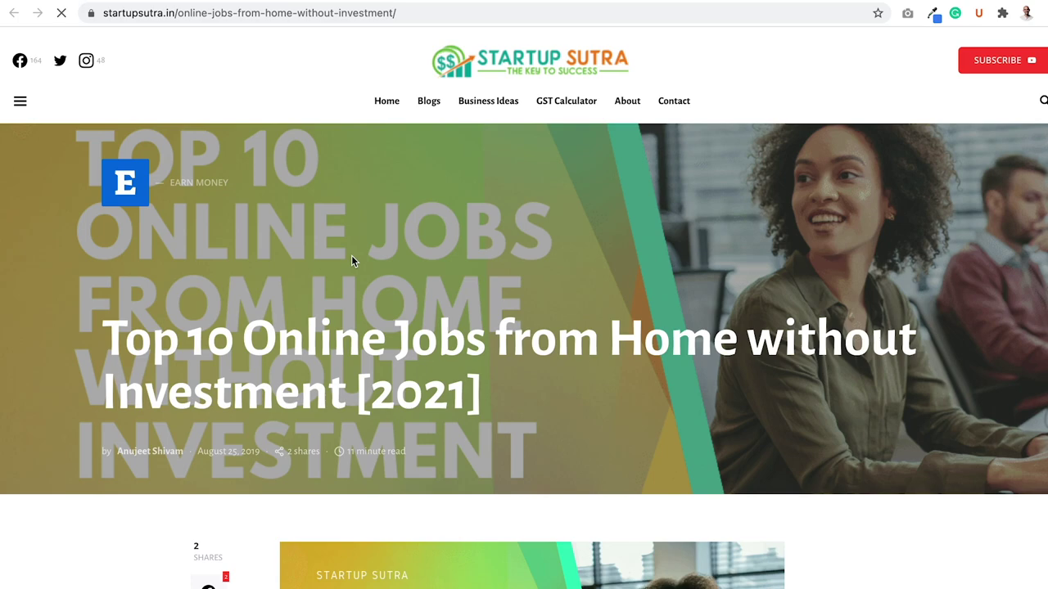
pyautogui.scroll(-10, 351, 261)
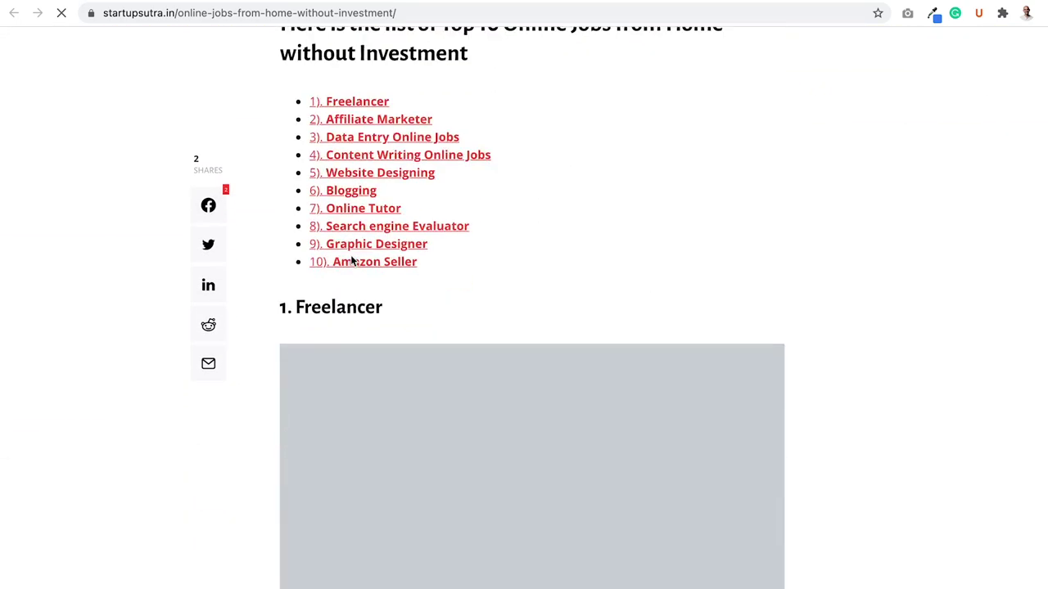
pyautogui.scroll(-1, 351, 257)
pyautogui.scroll(1, 351, 257)
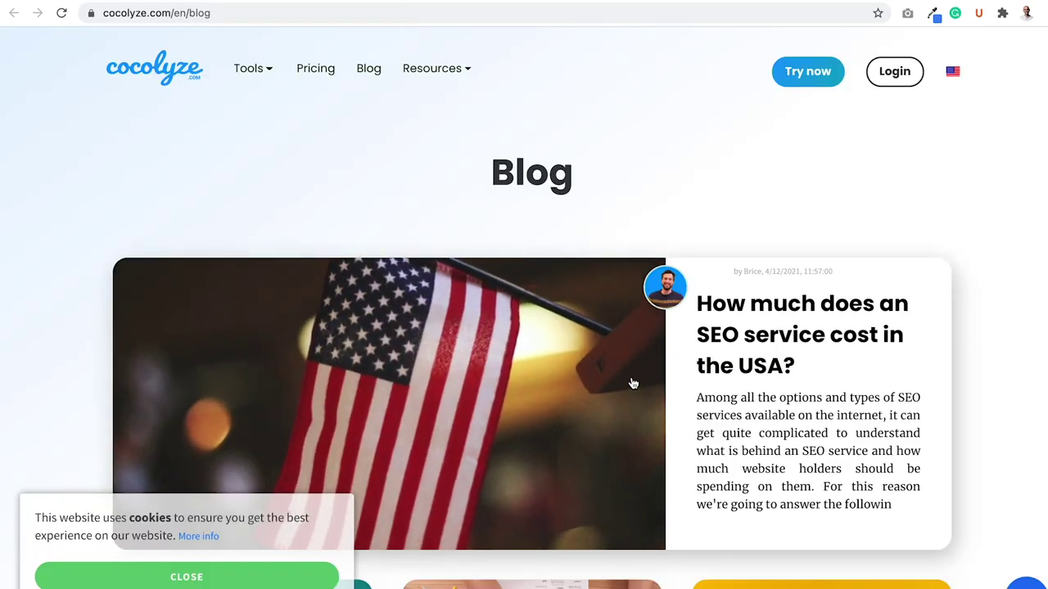
pyautogui.scroll(-8, 717, 382)
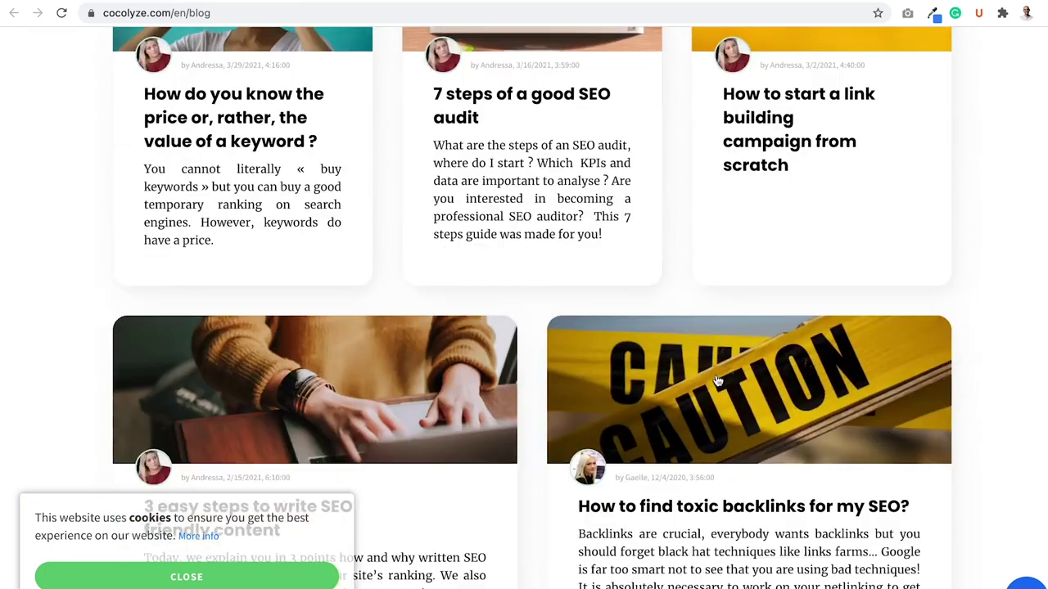
pyautogui.scroll(-3, 717, 381)
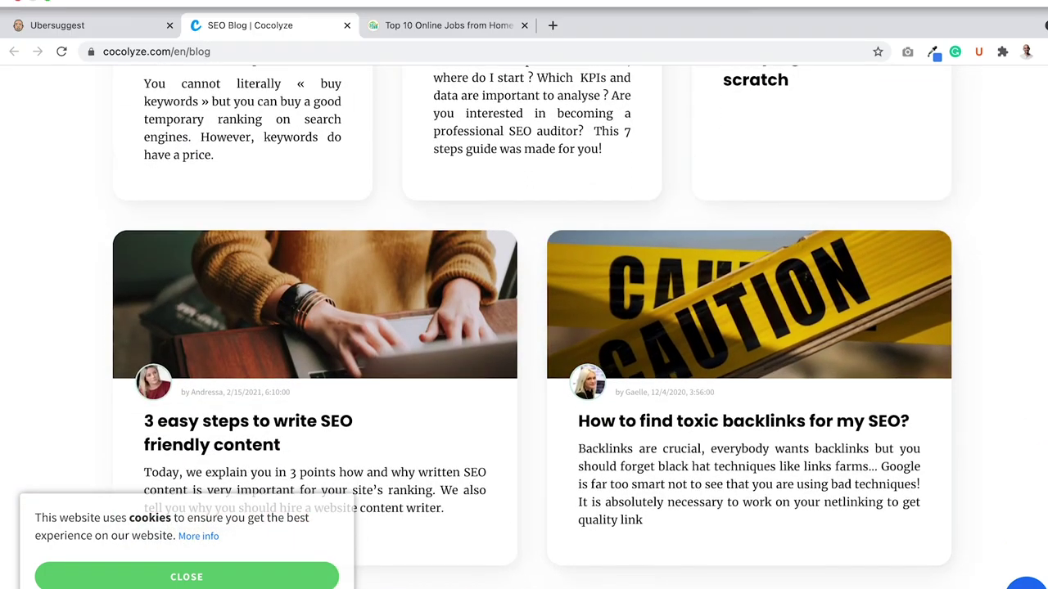
# Browse the cocolyze.com and P10 Imob waiting-list pages and dismiss the Google Translate prompt
pyautogui.click(130, 25)
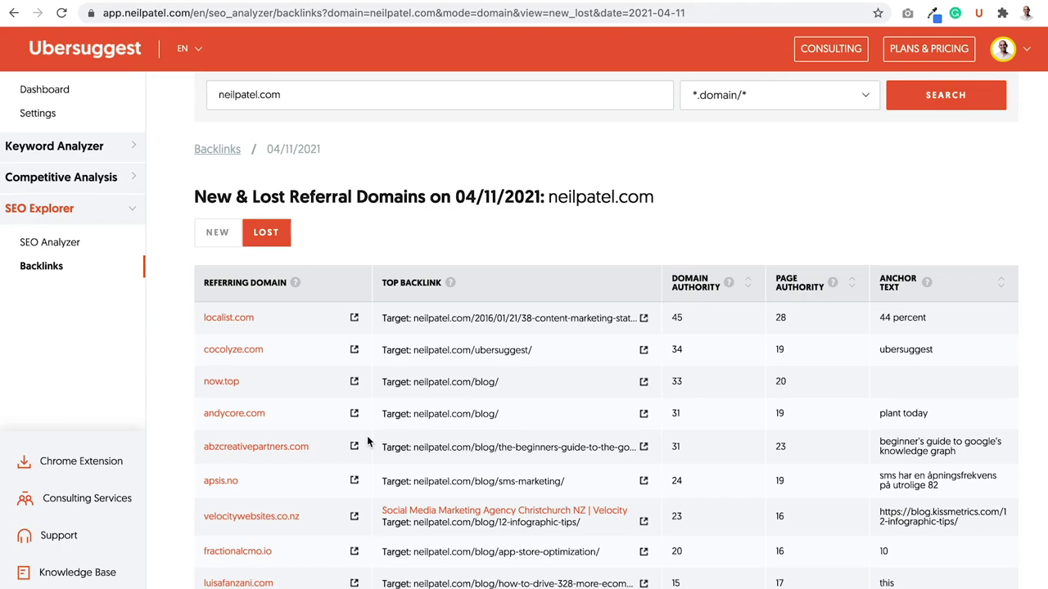
pyautogui.scroll(-3, 367, 442)
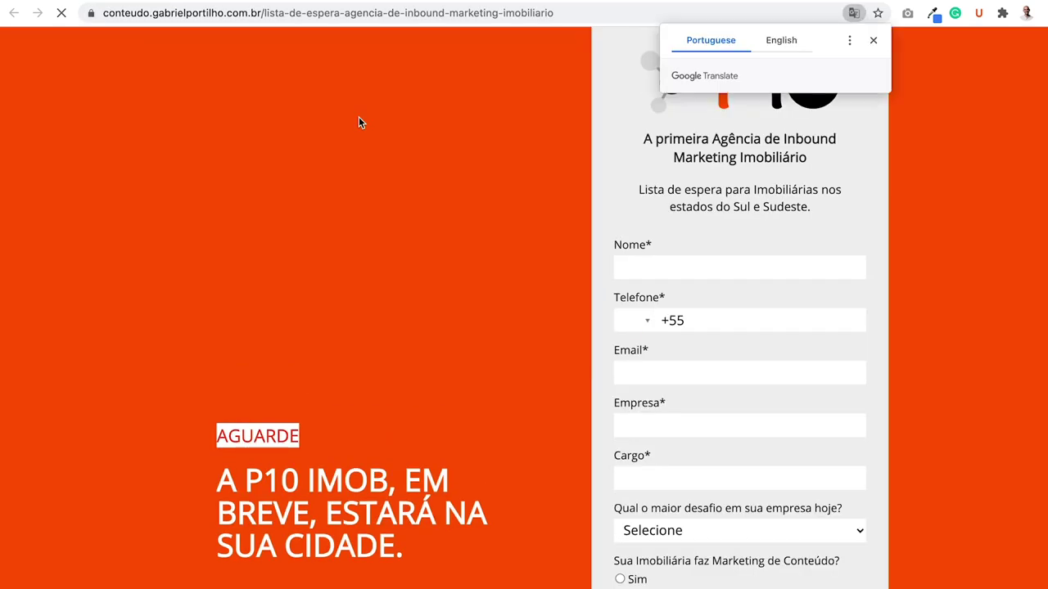
pyautogui.scroll(-5, 359, 123)
pyautogui.scroll(-10, 358, 122)
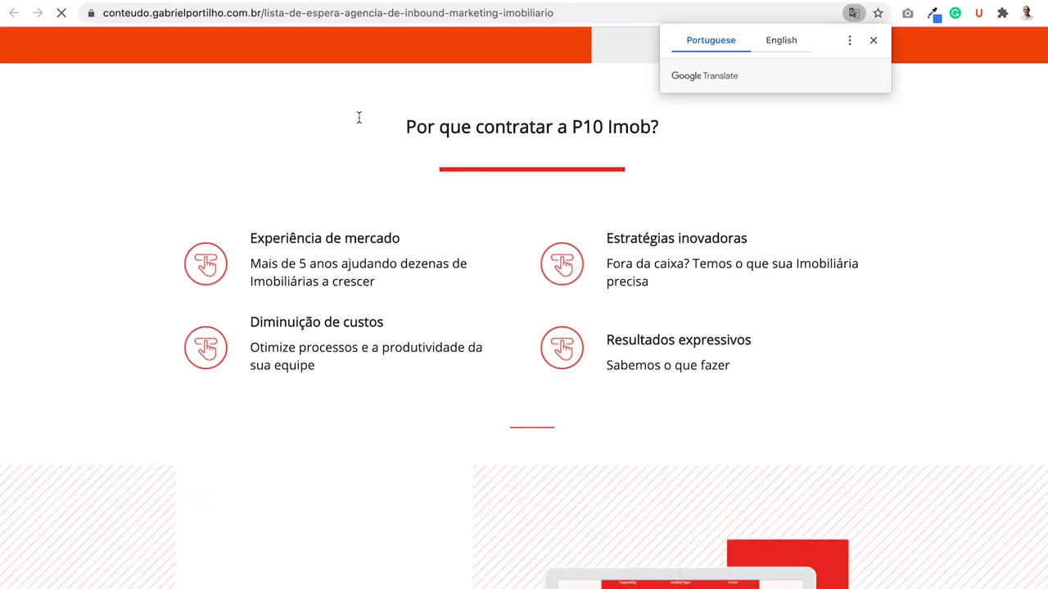
pyautogui.scroll(-6, 359, 122)
pyautogui.scroll(15, 358, 122)
pyautogui.scroll(7, 358, 122)
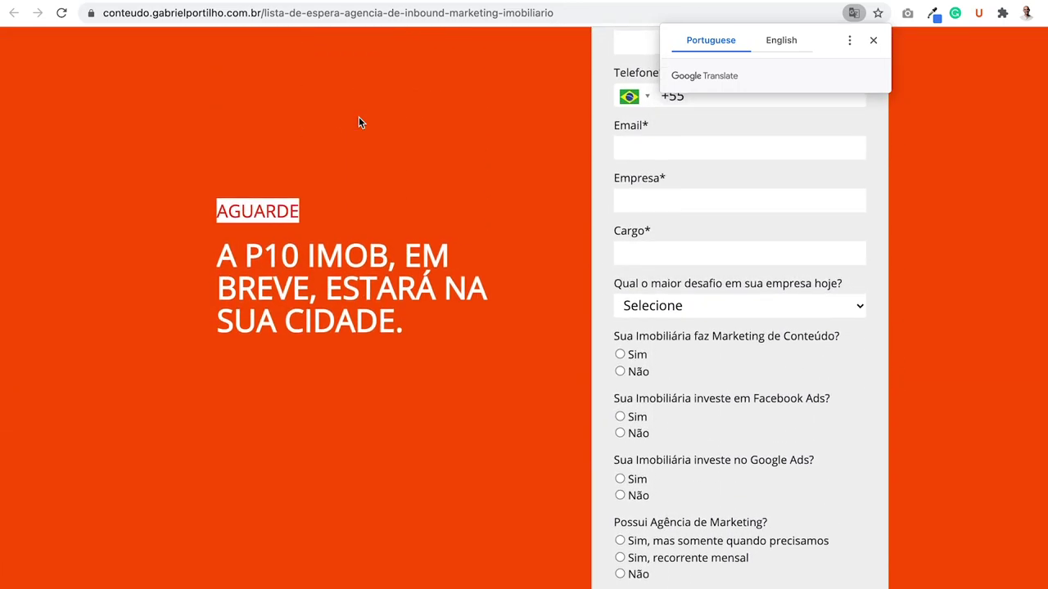
pyautogui.click(873, 41)
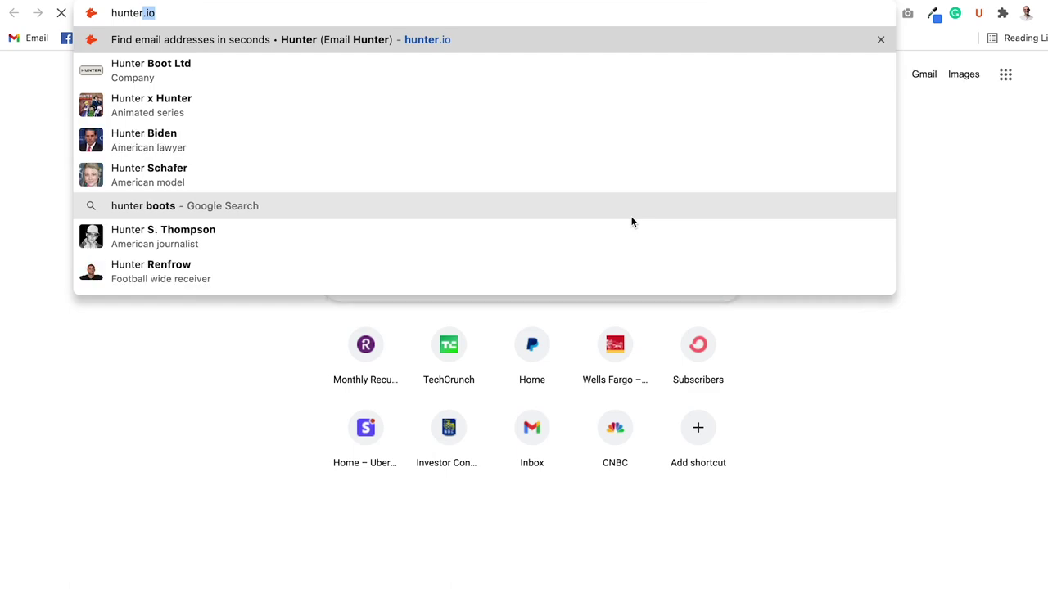
# Run a Hunter domain search on the cocolyze.com address copied from its tab
pyautogui.press('Return')
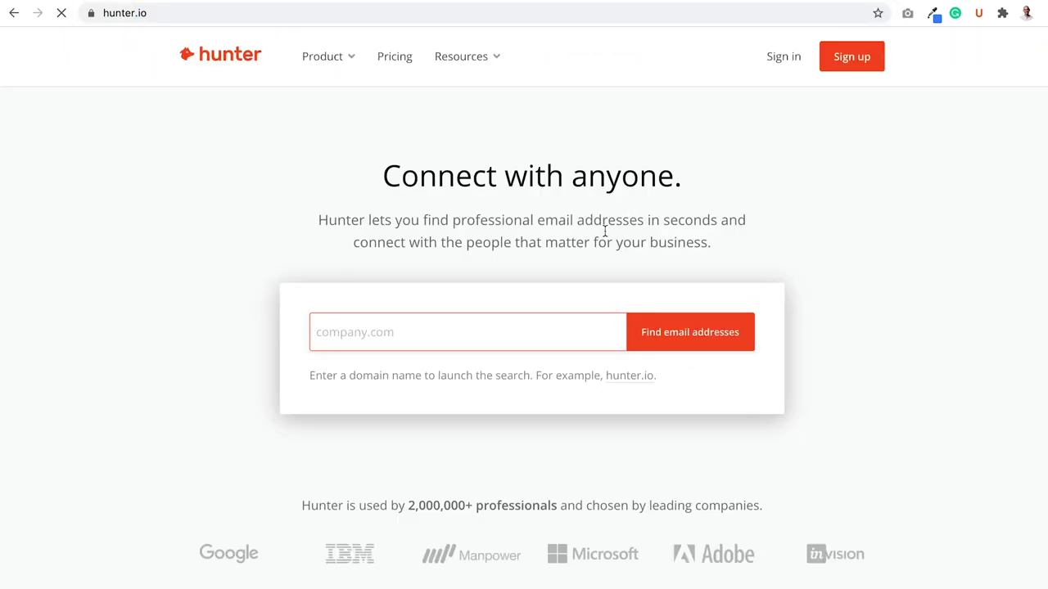
pyautogui.click(486, 2)
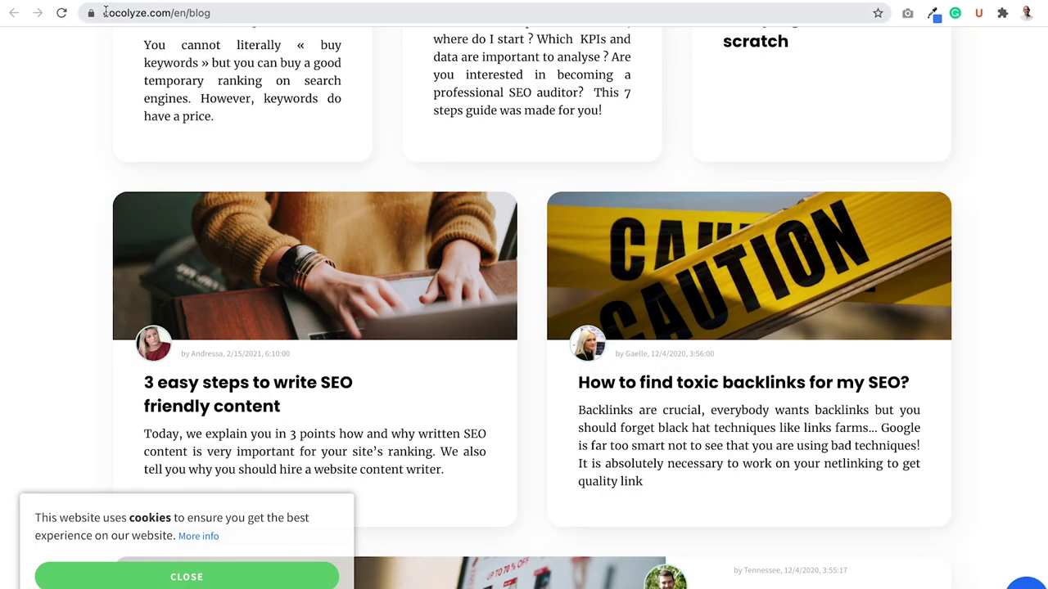
pyautogui.moveTo(110, 13); pyautogui.dragTo(169, 15)
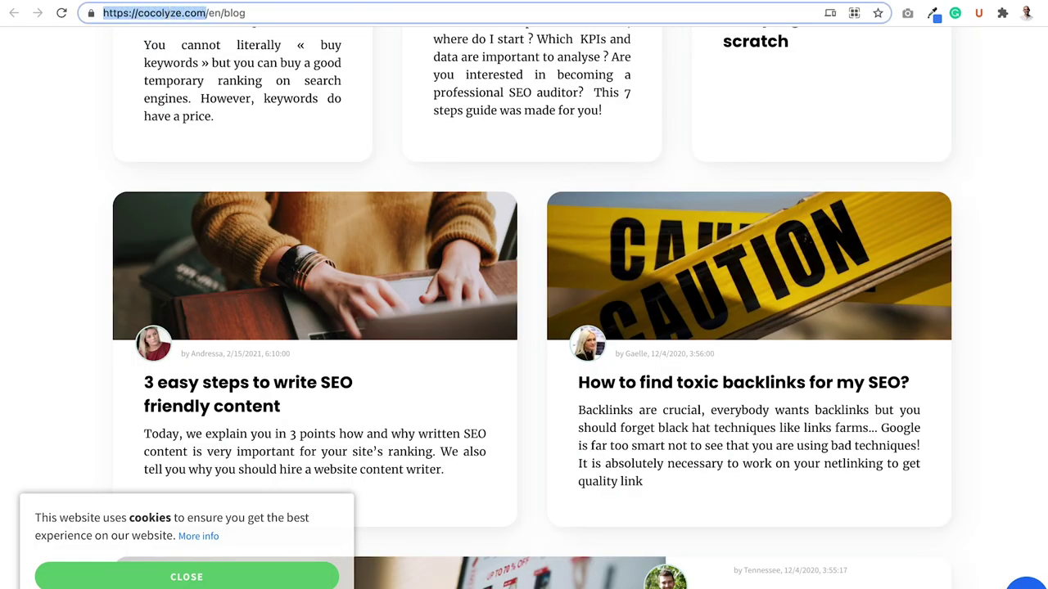
pyautogui.press('super+c')
pyautogui.hotkey('ctrl', 'Tab')
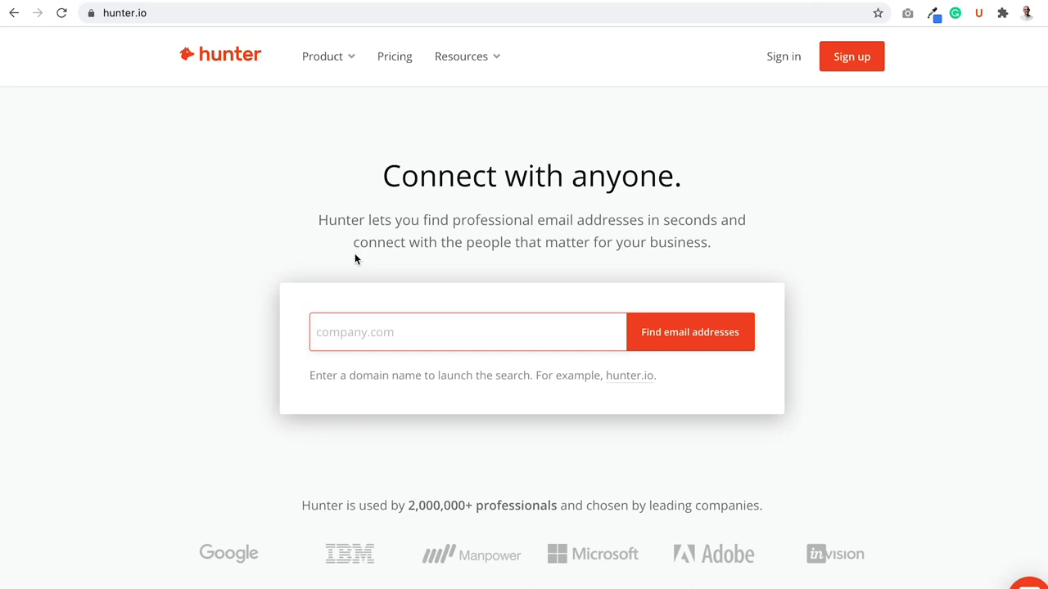
pyautogui.press('super+v')
pyautogui.press('Return')
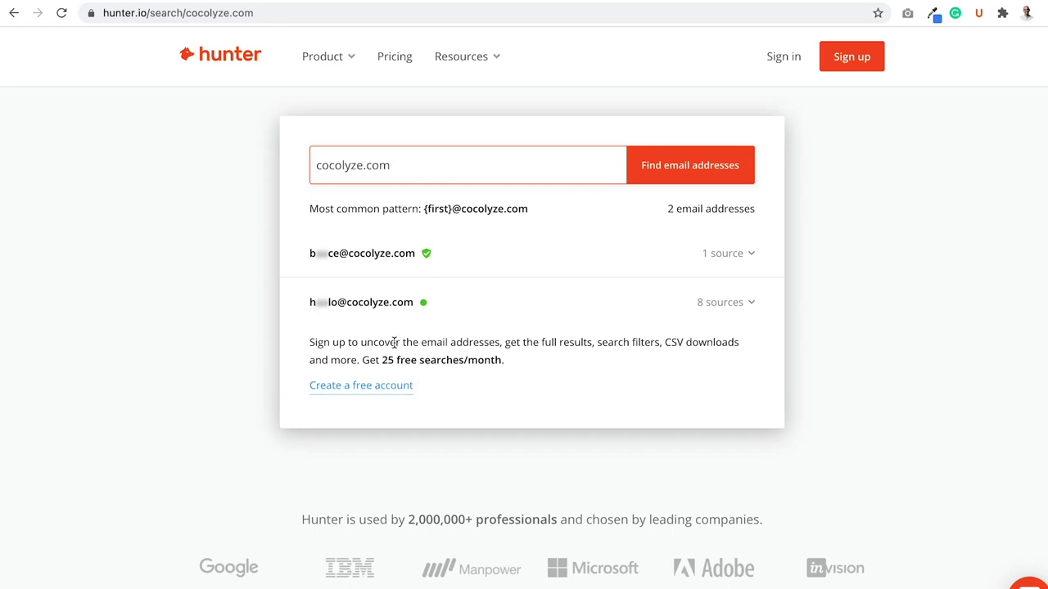
# Inspect the blurred cocolyze.com email results in Hunter
pyautogui.moveTo(320, 255)
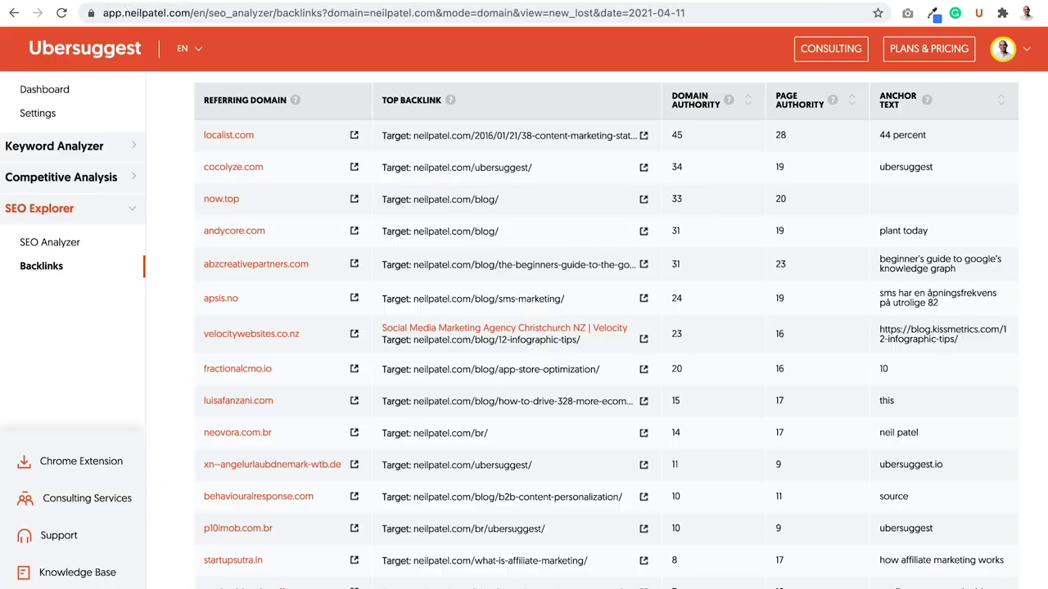
# Switch the Backlinks report from neilpatel.com to moz.com and view its latest New & Lost bar
pyautogui.scroll(3, 355, 183)
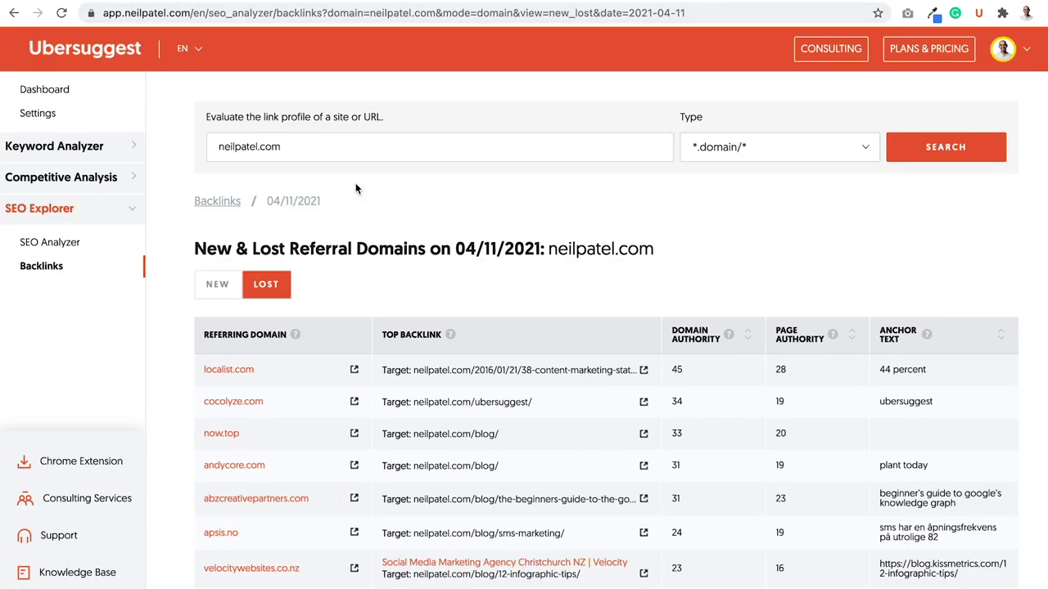
pyautogui.click(217, 201)
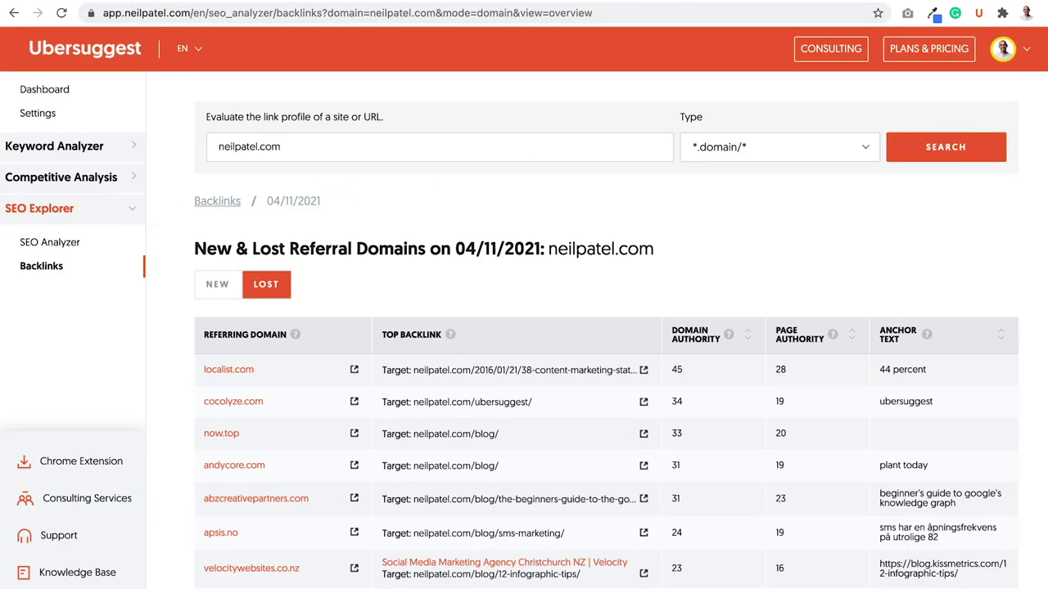
pyautogui.doubleClick(243, 146)
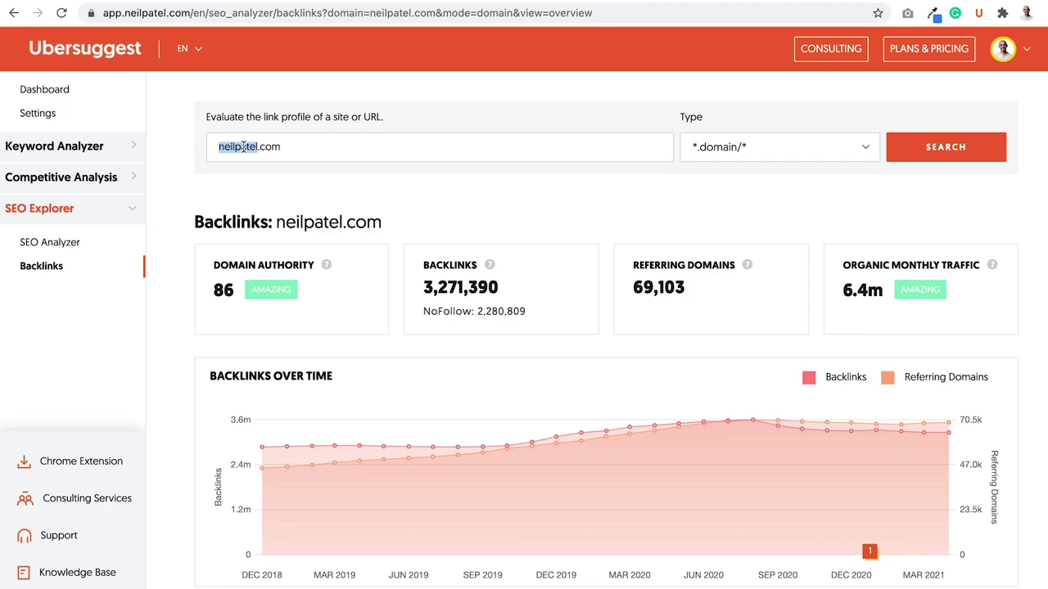
pyautogui.write('moz')
pyautogui.press('Return')
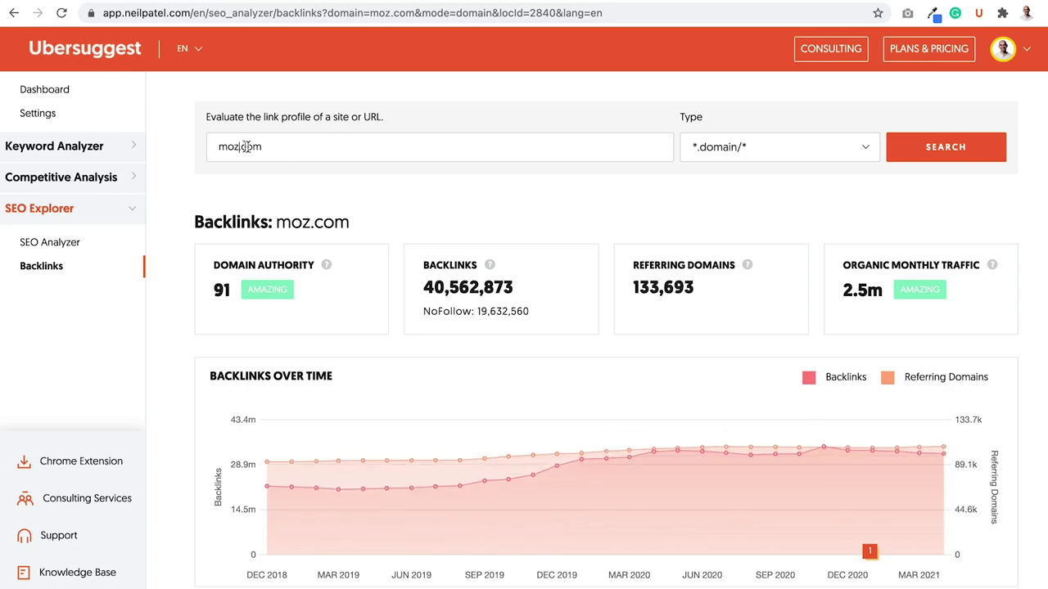
pyautogui.scroll(-3, 724, 295)
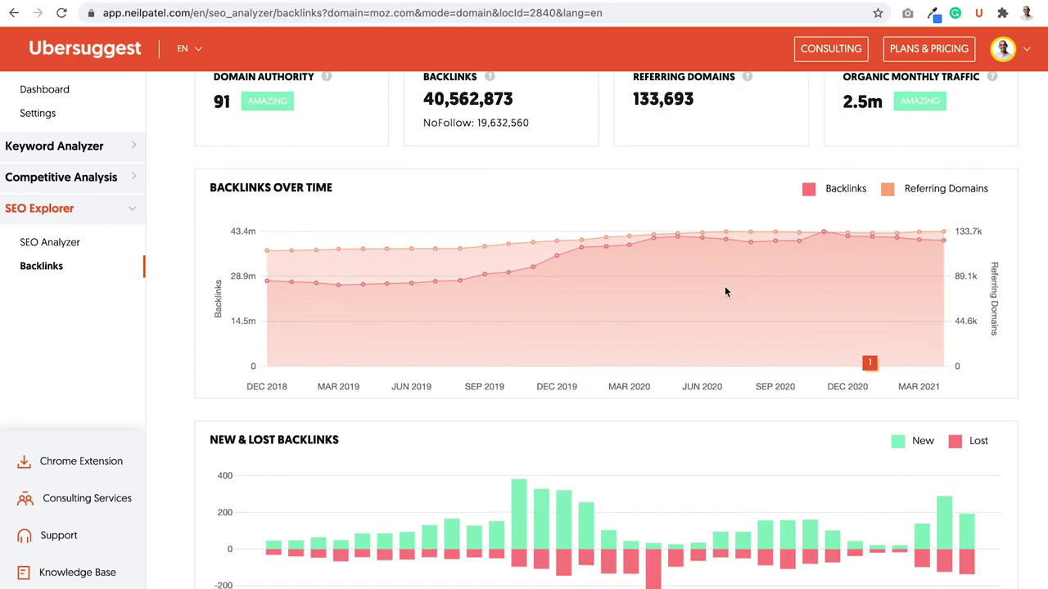
pyautogui.moveTo(966, 501)
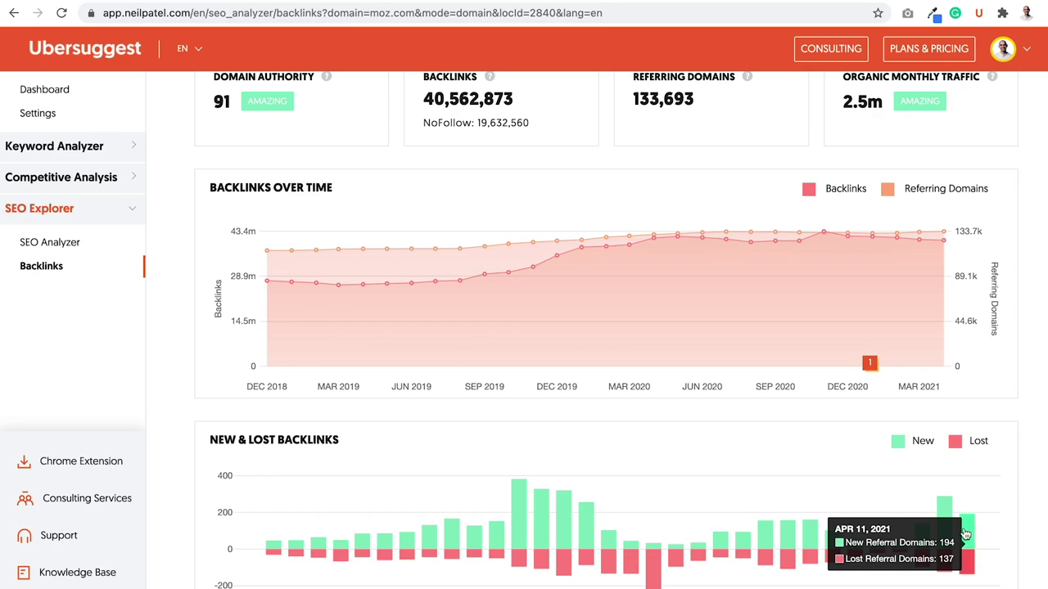
# Open moz.com's Apr 11, 2021 referral domains and compare the LOST and NEW lists
pyautogui.click(965, 534)
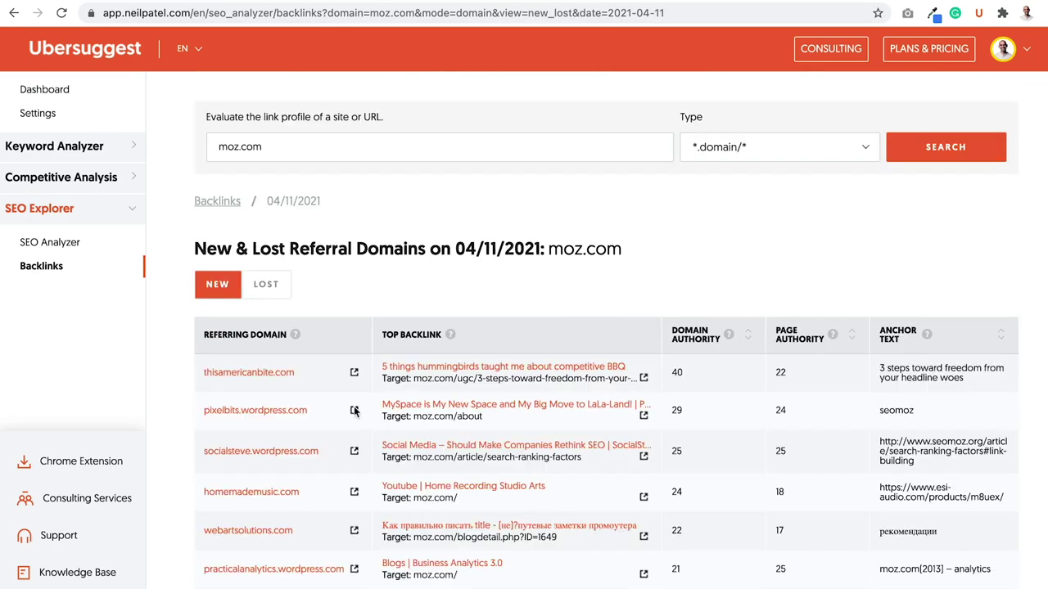
pyautogui.click(263, 283)
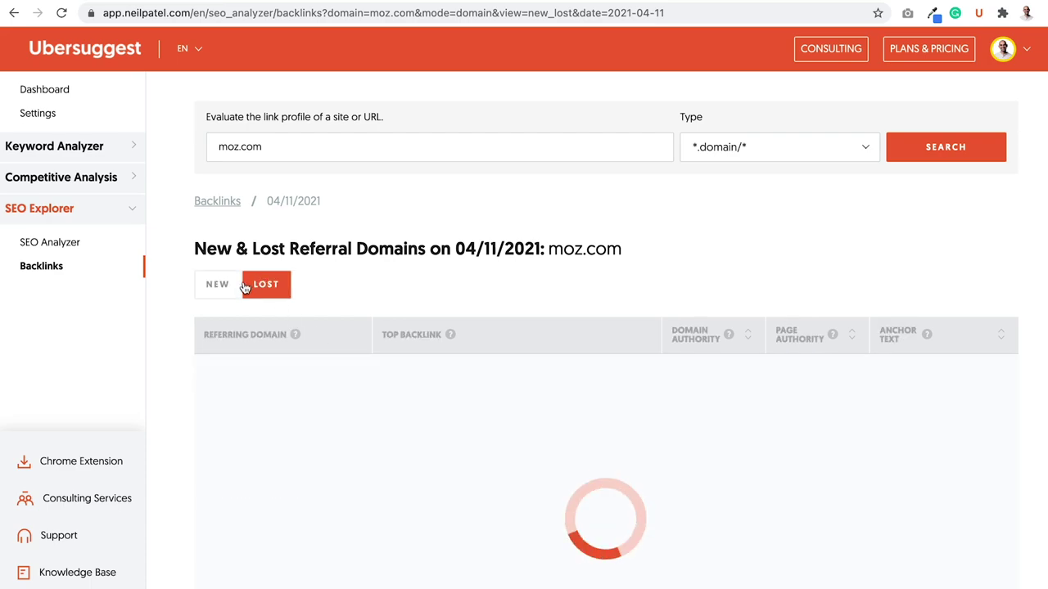
pyautogui.click(215, 293)
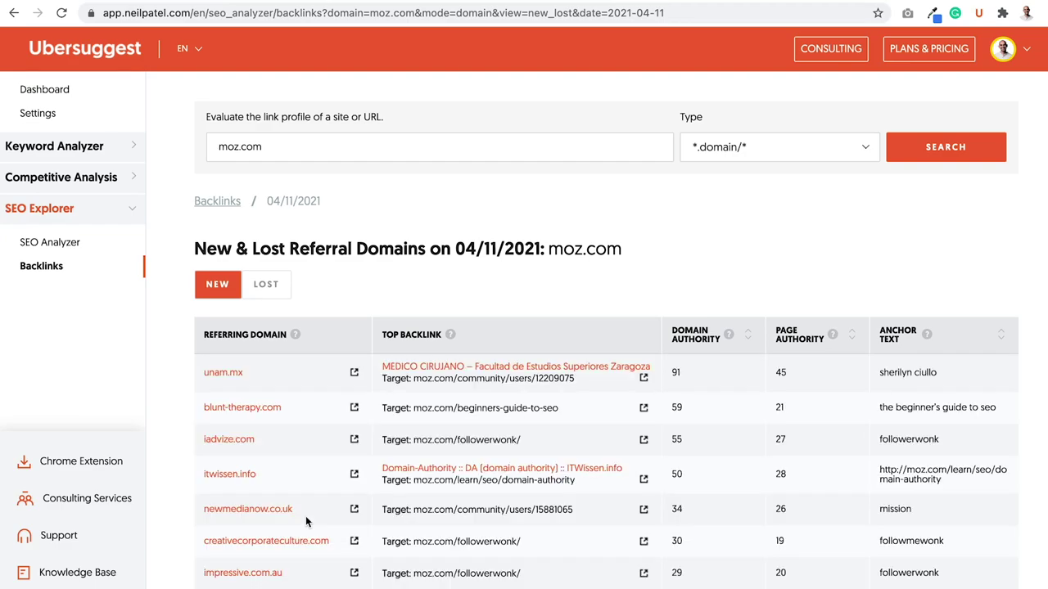
pyautogui.scroll(-5, 307, 520)
pyautogui.scroll(-3, 305, 521)
pyautogui.click(261, 303)
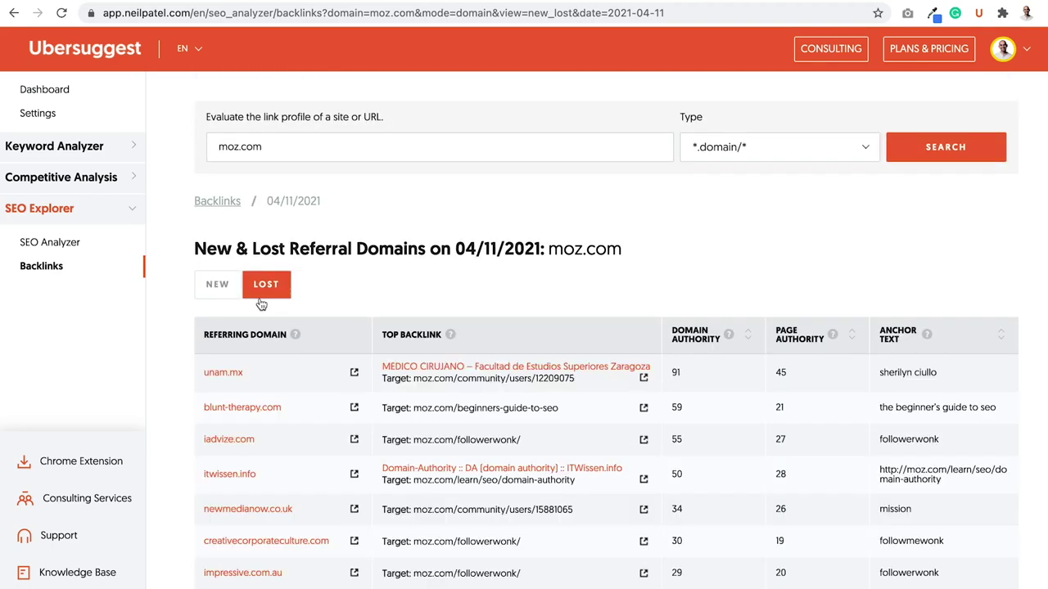
pyautogui.scroll(-10, 261, 303)
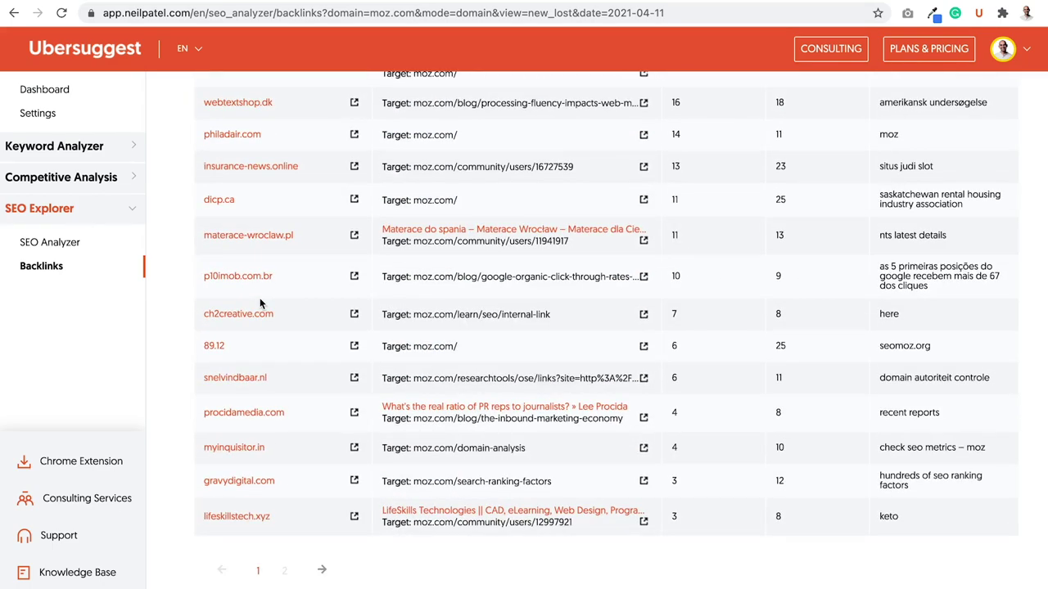
pyautogui.scroll(10, 259, 297)
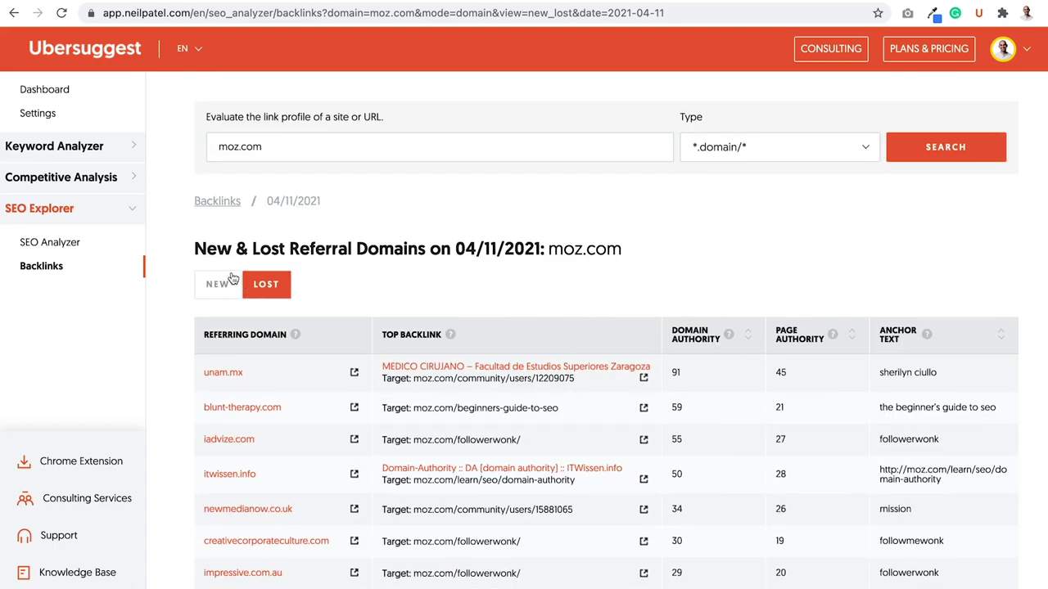
pyautogui.click(232, 280)
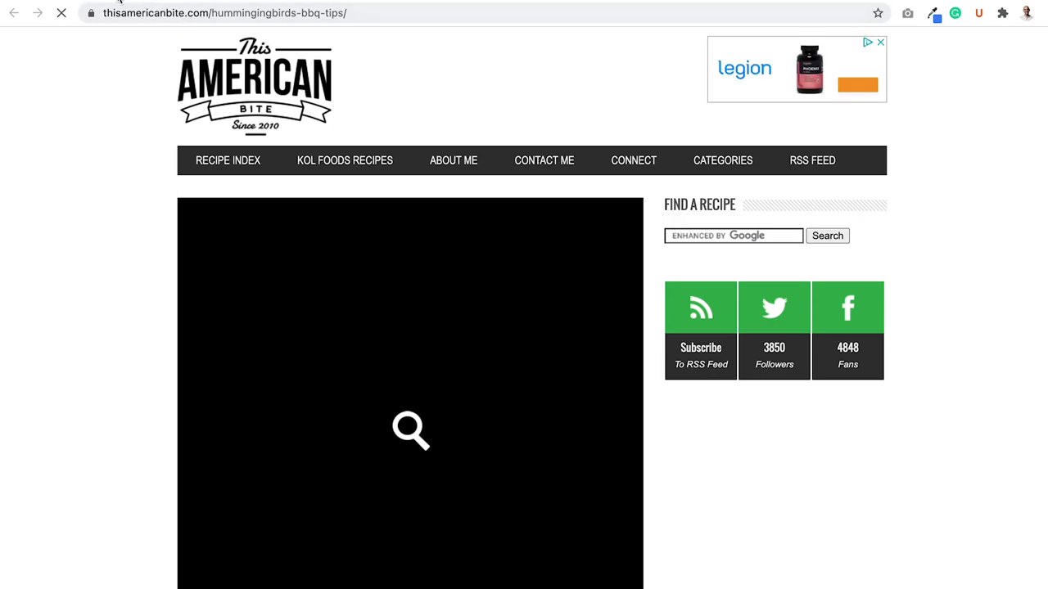
# Return to moz.com's 04/11/2021 new referring domains and scroll down to practicalanalytics.wordpress.com
pyautogui.click(118, 3)
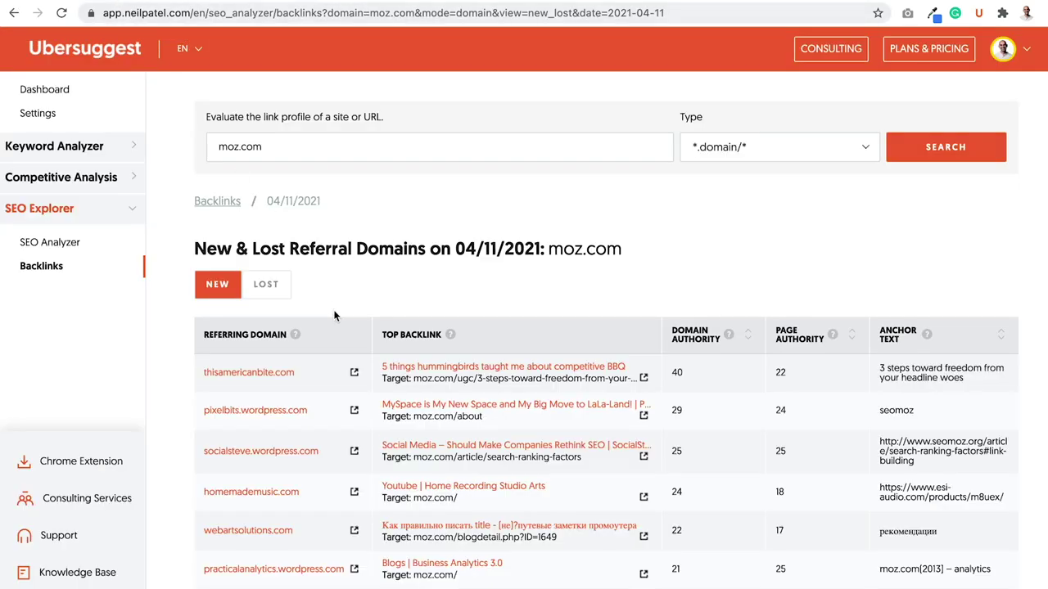
pyautogui.scroll(-1, 333, 309)
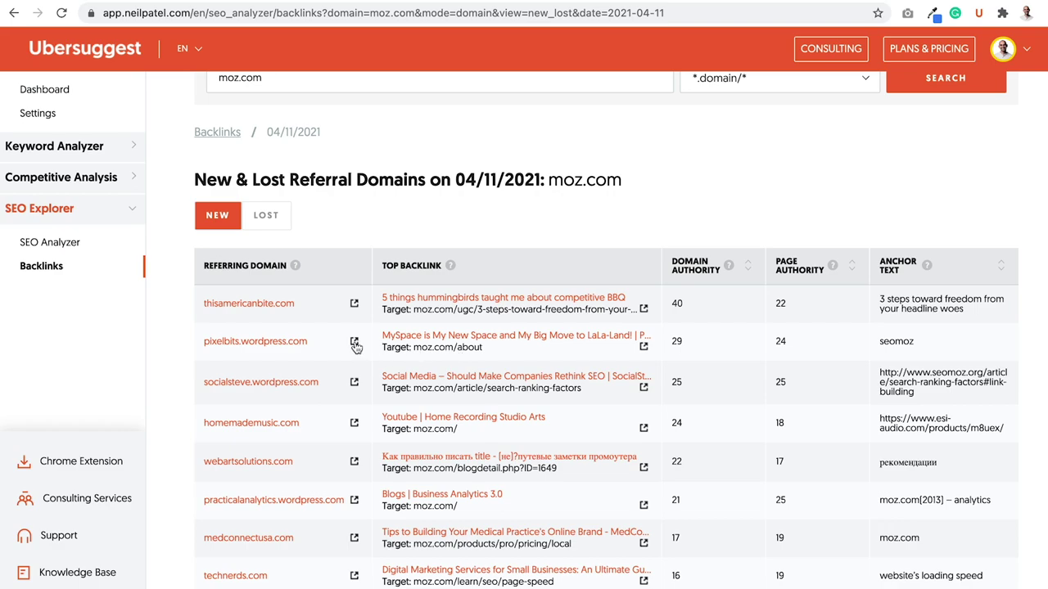
pyautogui.scroll(-3, 356, 347)
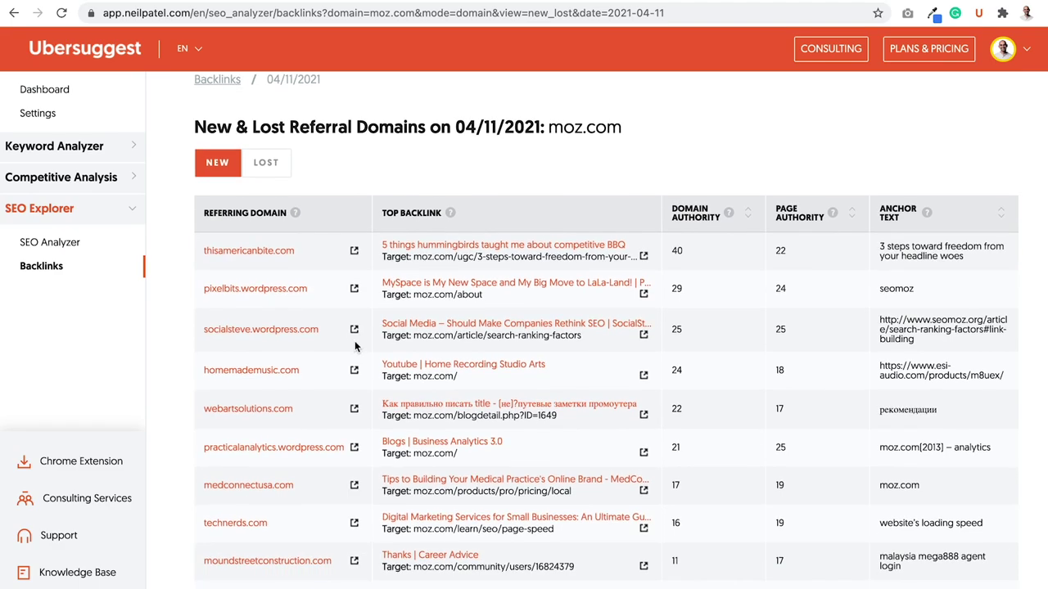
pyautogui.scroll(-5, 356, 340)
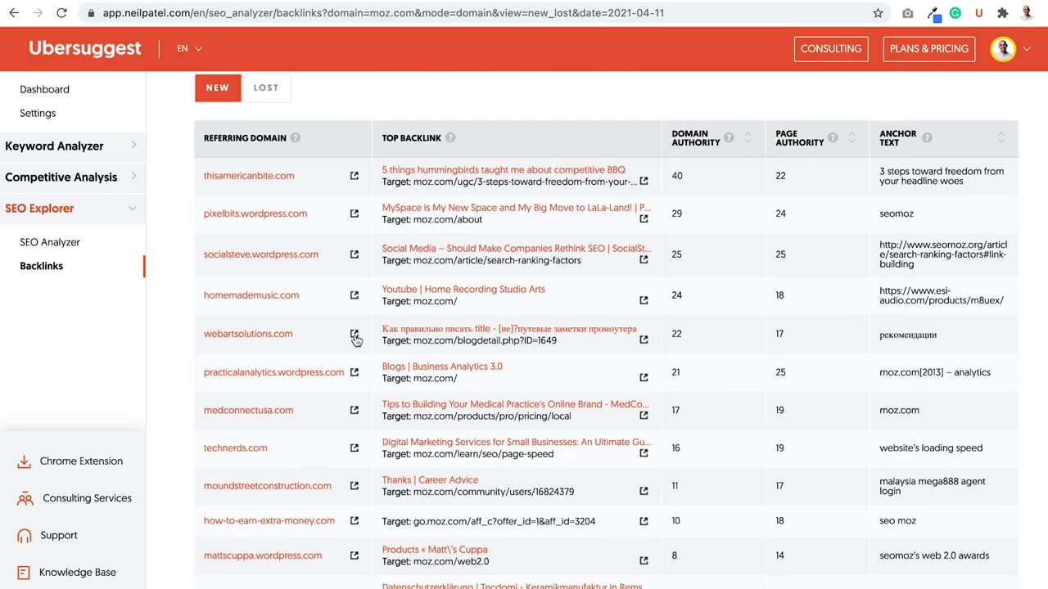
pyautogui.scroll(-3, 356, 340)
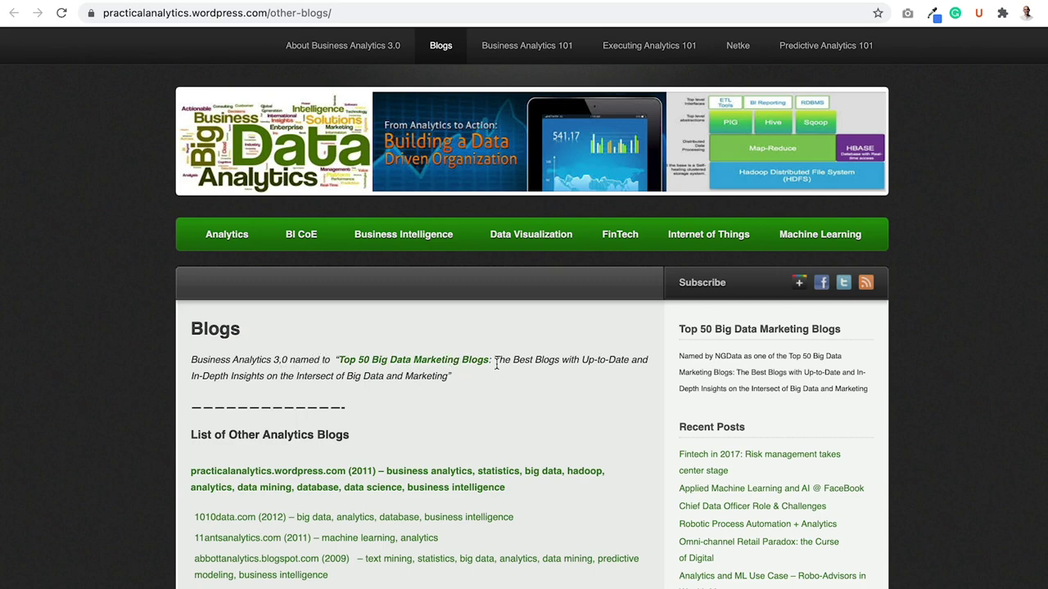
pyautogui.scroll(-5, 496, 365)
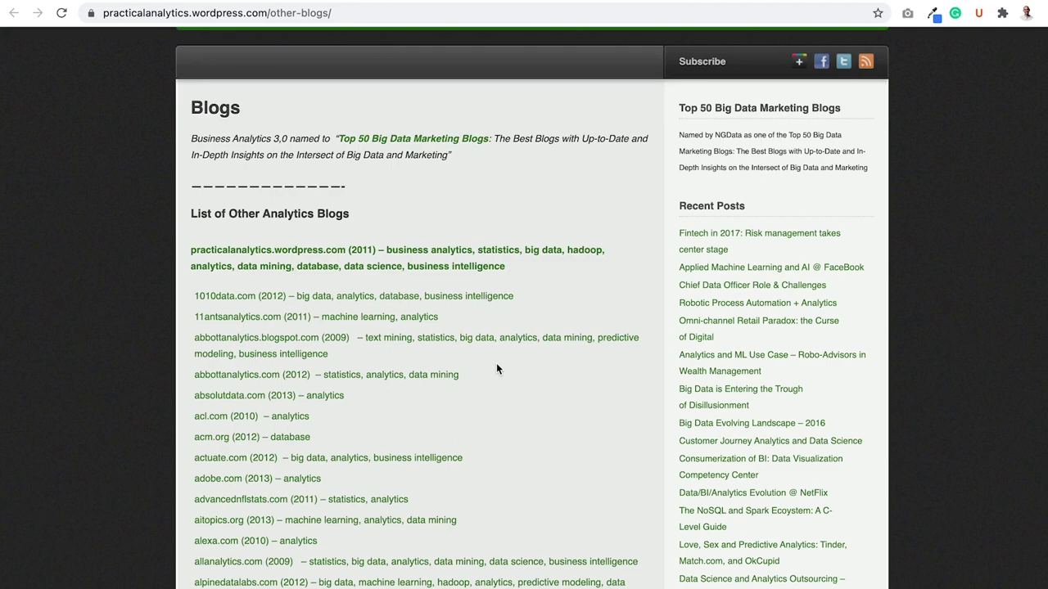
pyautogui.scroll(-5, 496, 369)
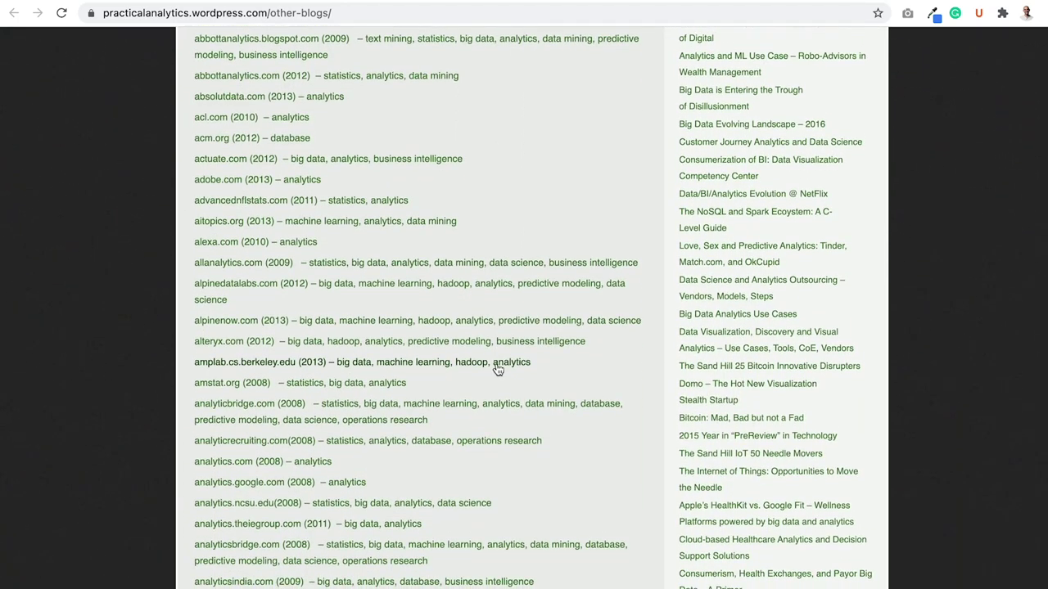
pyautogui.scroll(-5, 498, 369)
pyautogui.press('super+f')
pyautogui.write('neil')
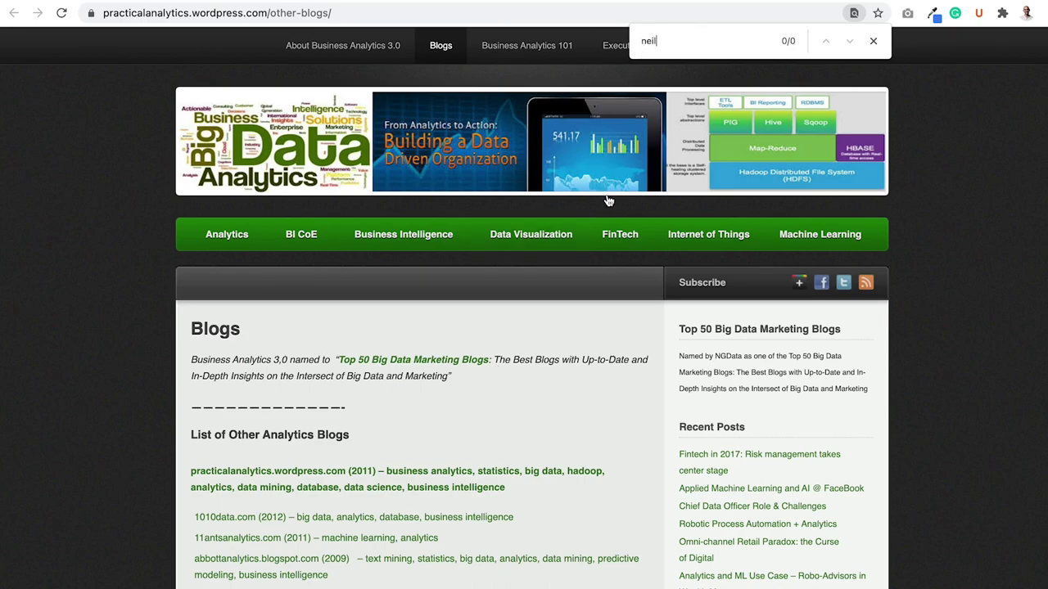
pyautogui.scroll(-15, 551, 359)
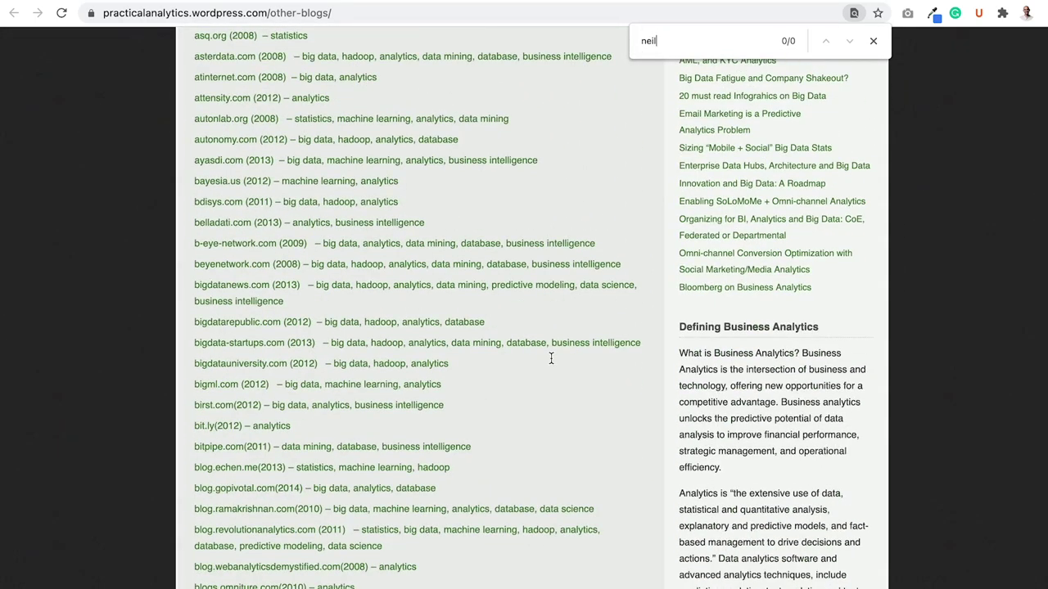
pyautogui.click(873, 41)
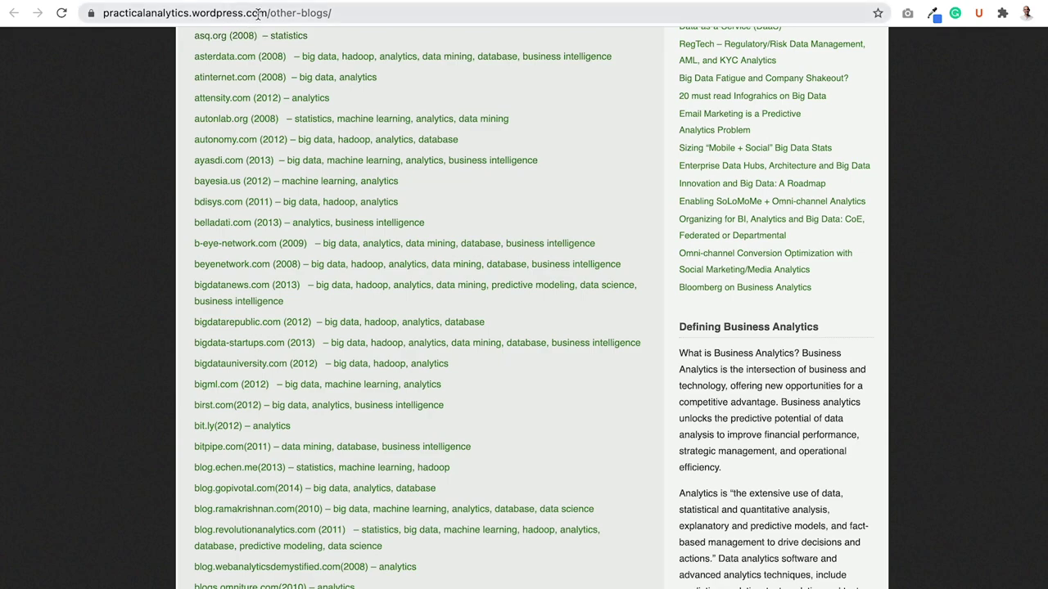
pyautogui.scroll(10, 329, 163)
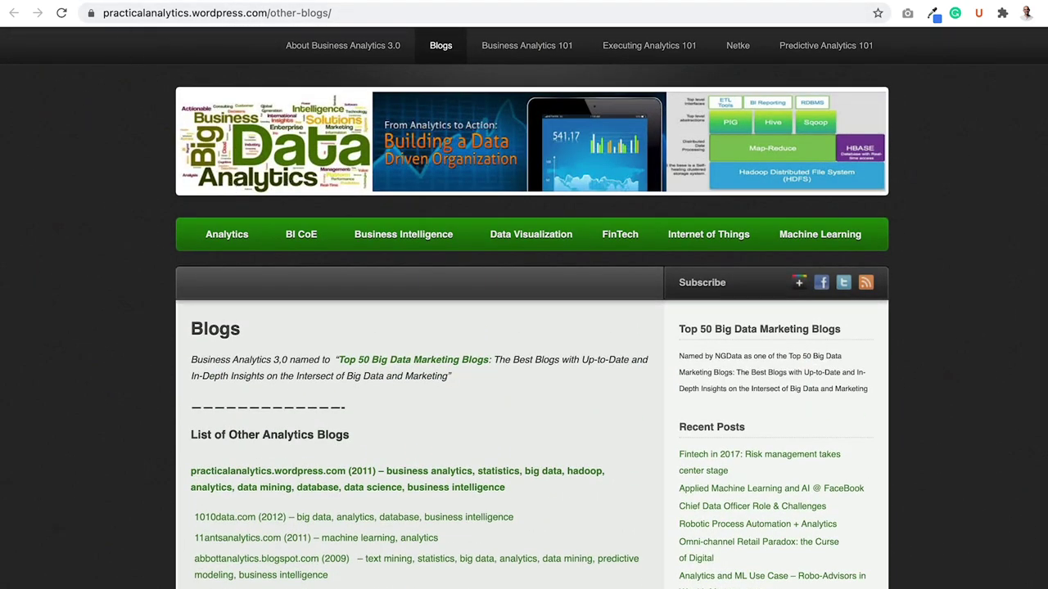
pyautogui.hotkey('ctrl', 'Tab')
pyautogui.hotkey('ctrl', 'shift', 'Tab')
pyautogui.hotkey('ctrl', 'Tab')
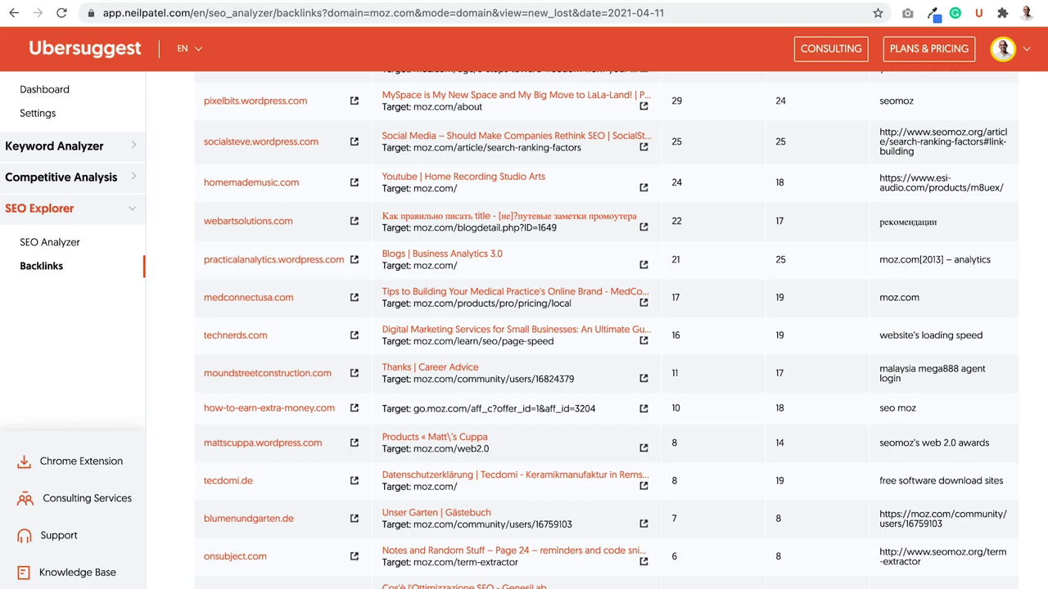
pyautogui.hotkey('ctrl', 'shift', 'Tab')
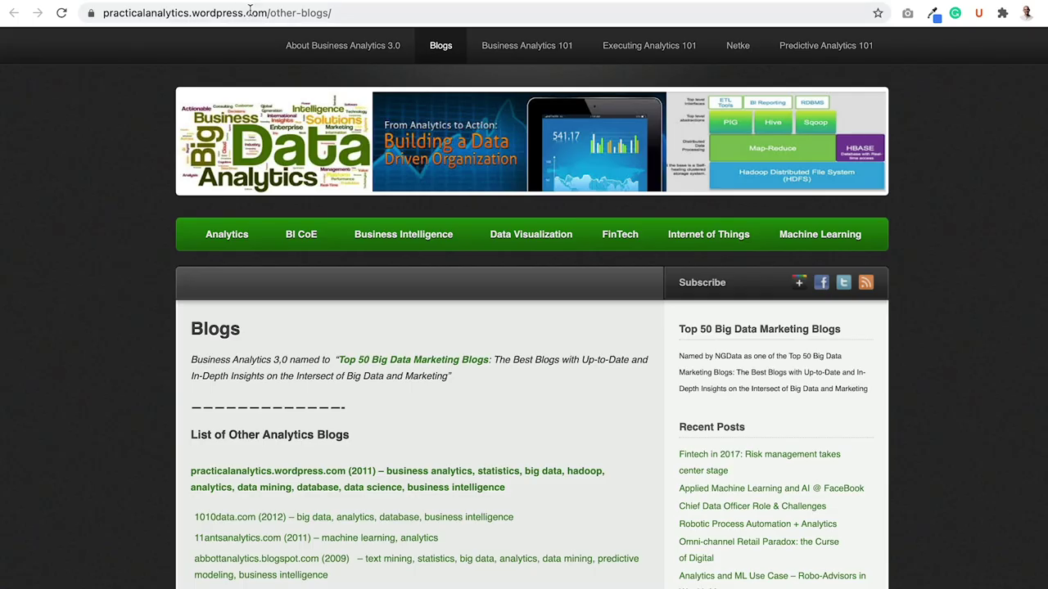
# Go back to moz.com's 04/11/2021 new referring domains, scrolled to the top at thisamericanbite.com
pyautogui.click(79, 2)
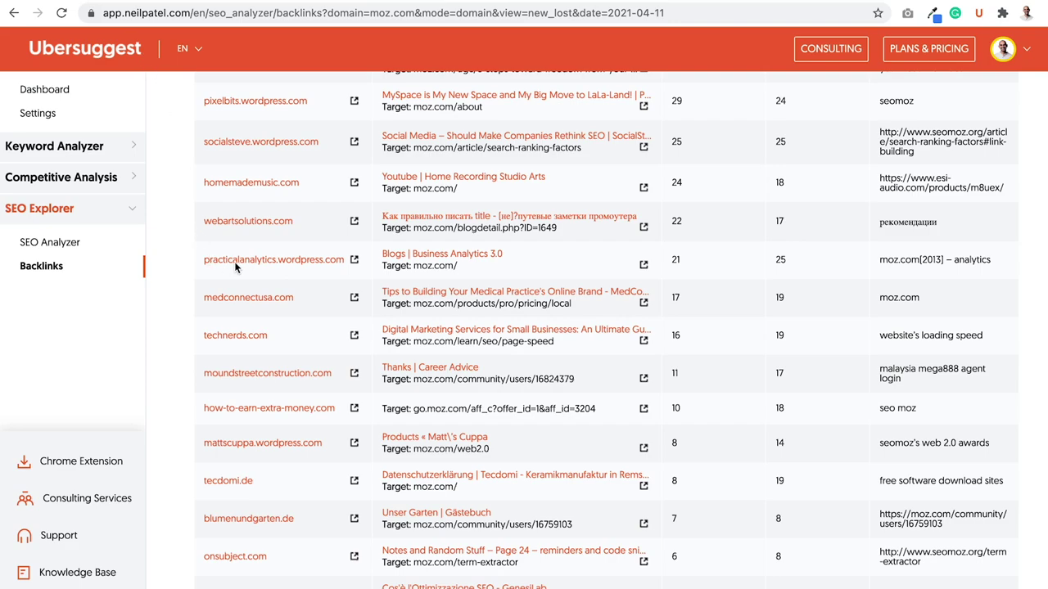
pyautogui.scroll(5, 235, 262)
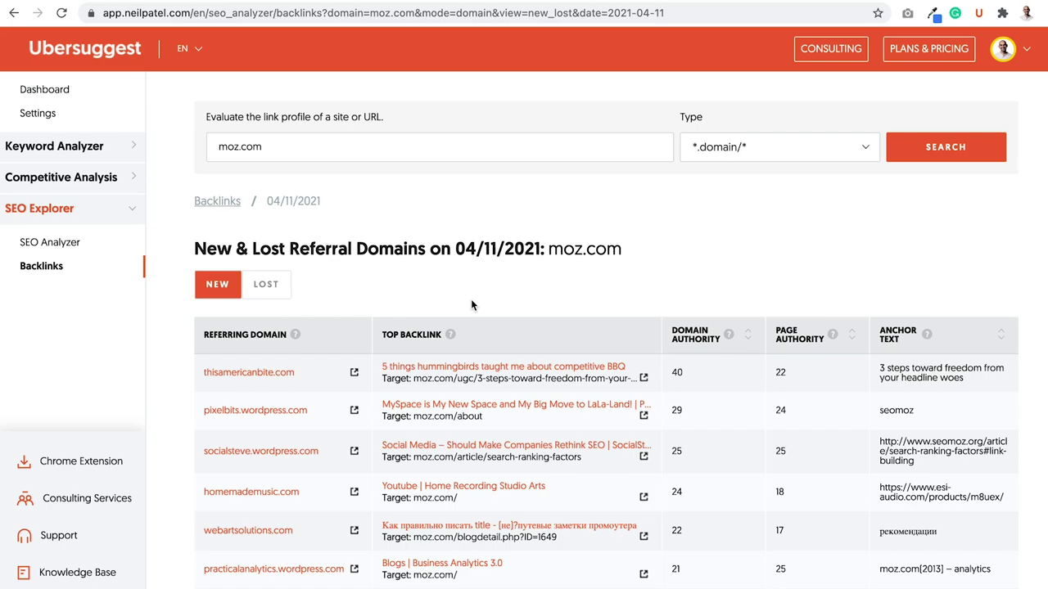
pyautogui.scroll(-7, 471, 304)
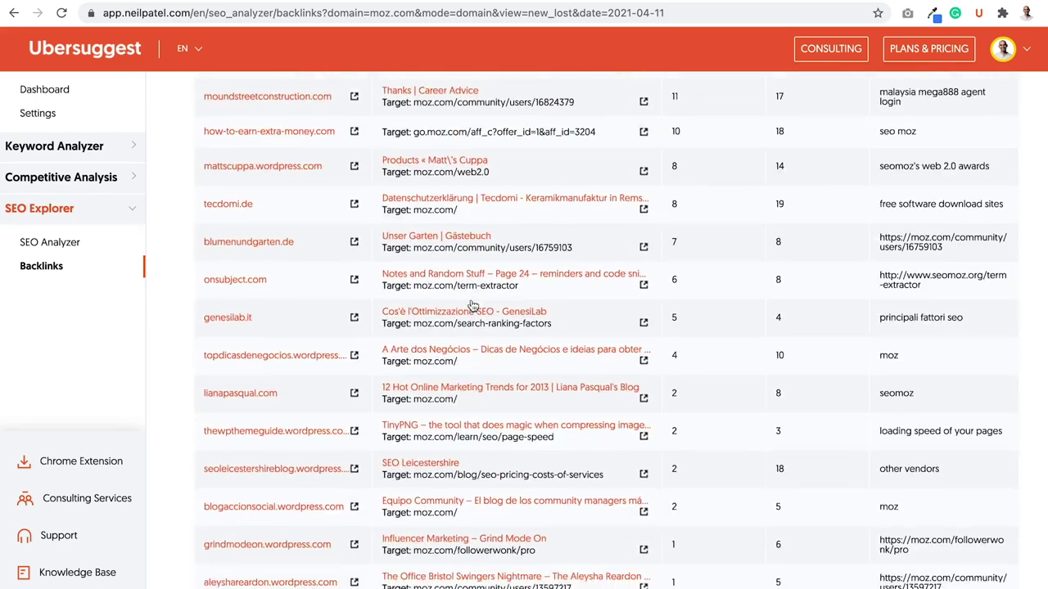
pyautogui.scroll(-1, 473, 304)
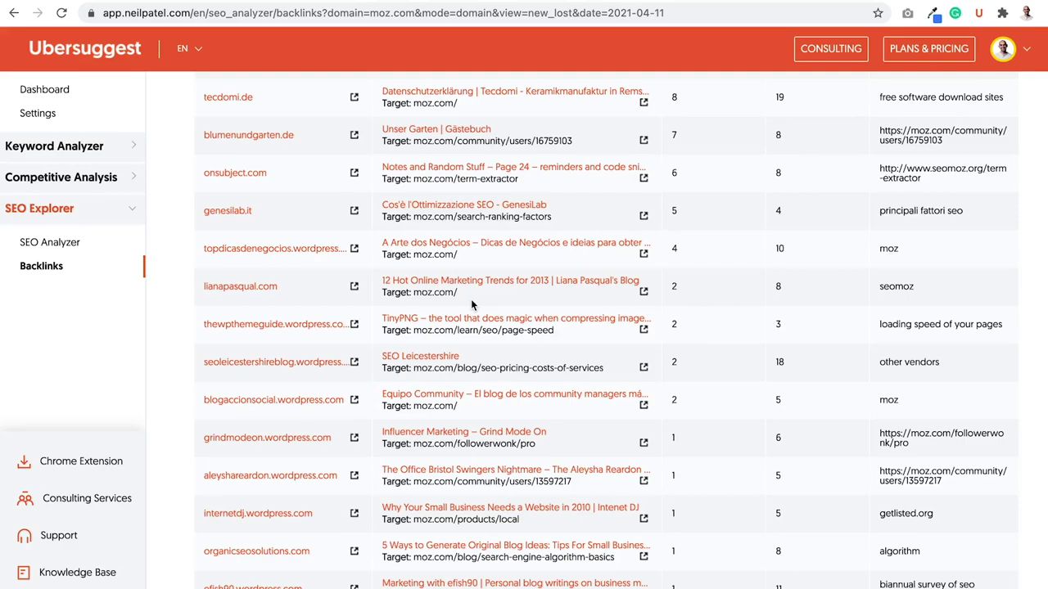